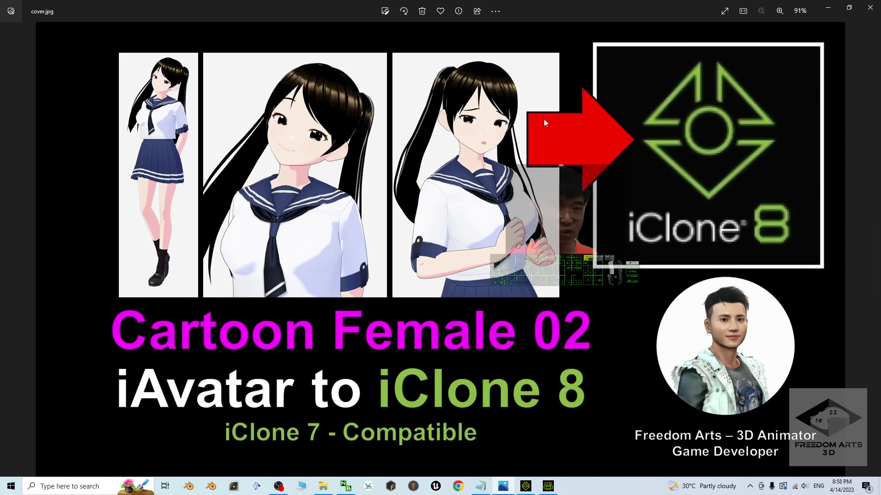
Step: Close the cover image, select the Cartoon Female 02 download link in notes.txt, then open the tutorial folder
left_click(829, 7)
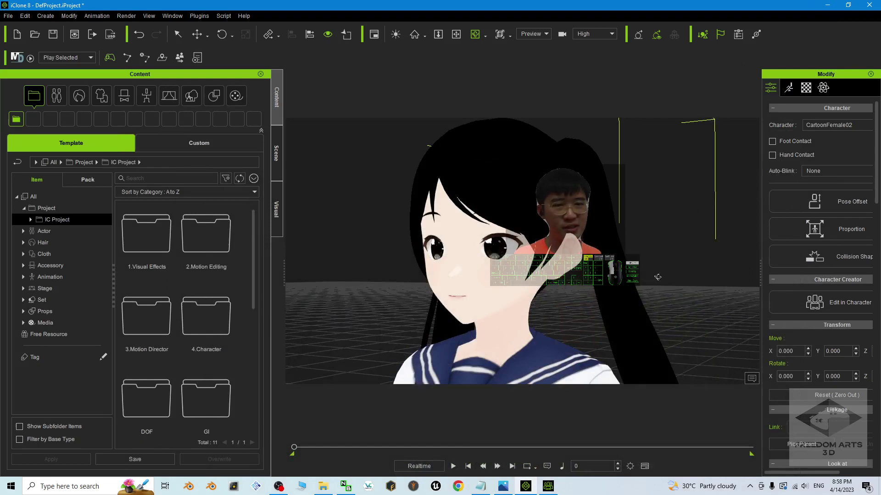
left_click(480, 486)
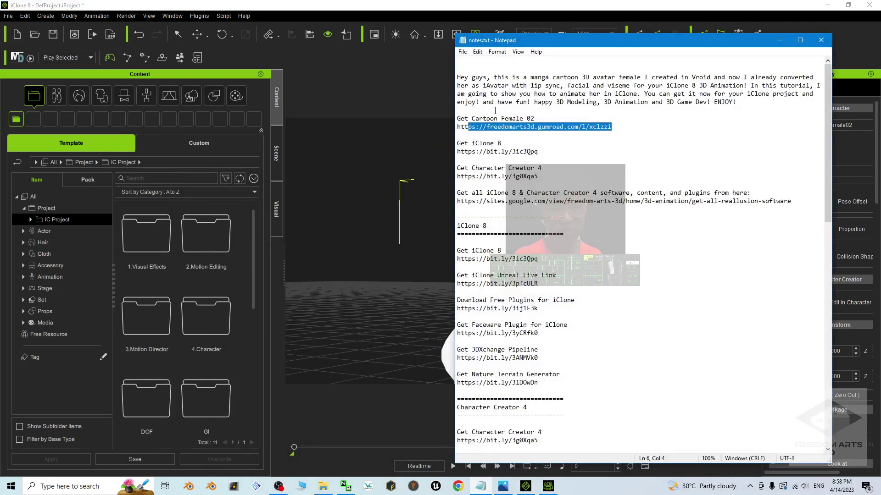
left_click(480, 119)
left_click_drag(457, 118, 522, 119)
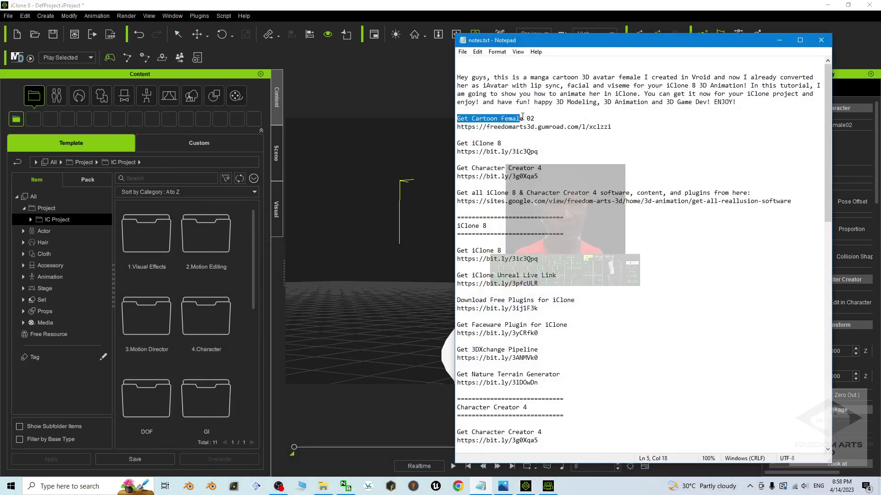
left_click(544, 116)
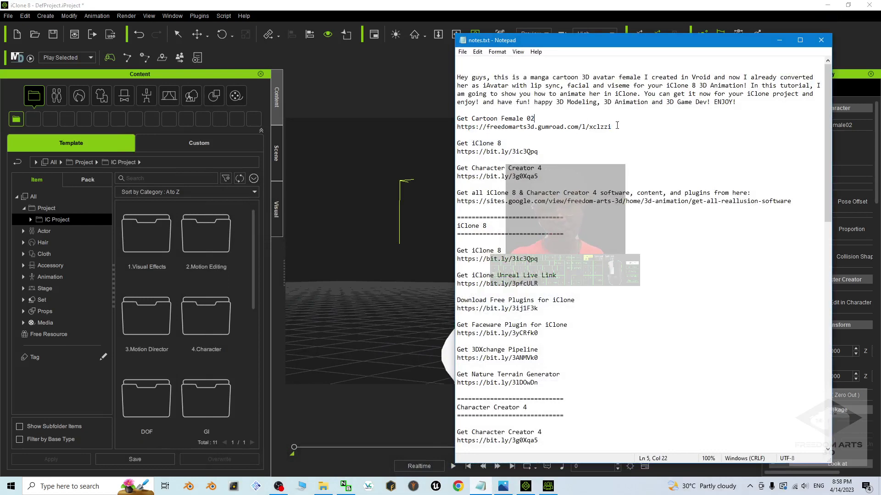
left_click_drag(514, 132, 467, 129)
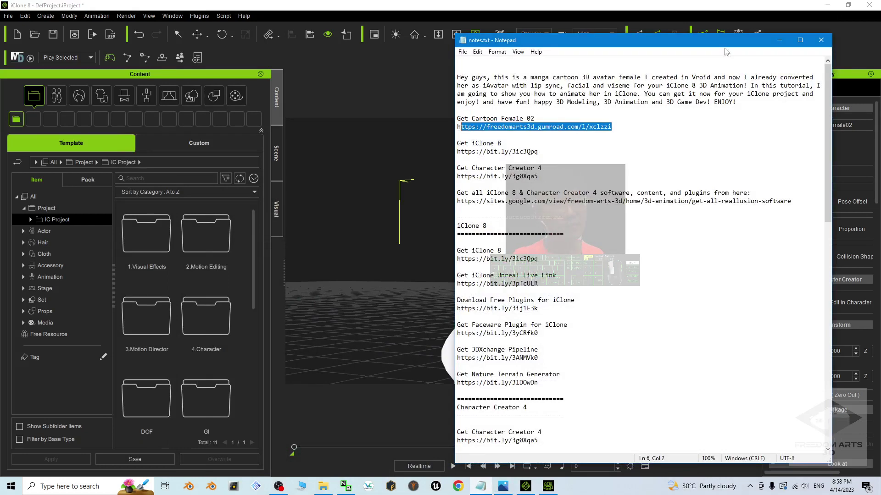
left_click(778, 40)
Step: Drag CartoonFemale02.iAvatar from the tutorial folder into the iClone scene and frame the new character
left_click(321, 487)
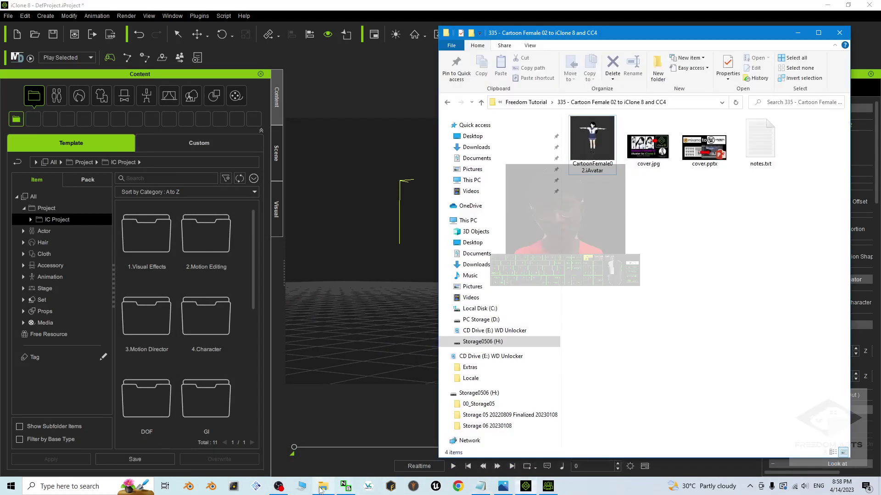
left_click(596, 167)
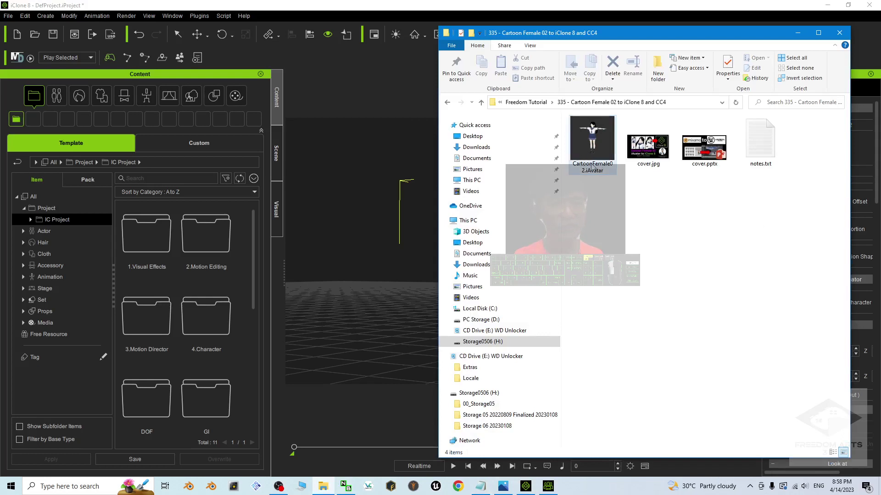
mouse_move(592, 144)
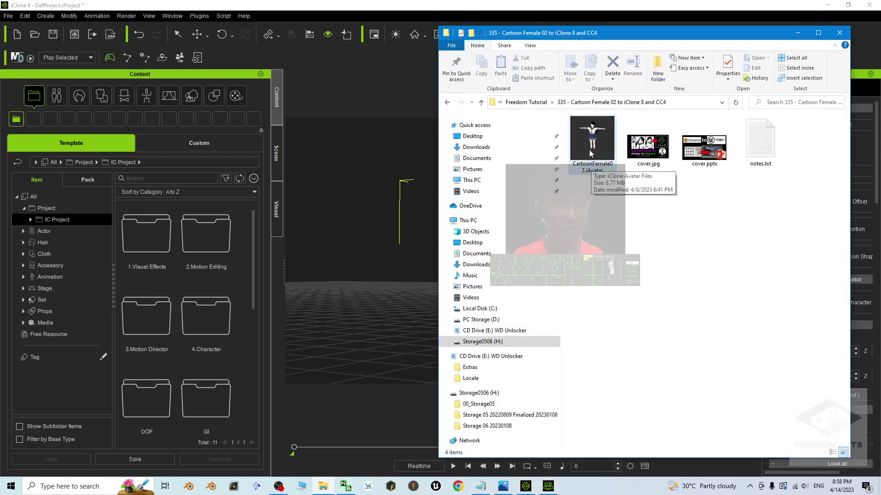
left_click(590, 153)
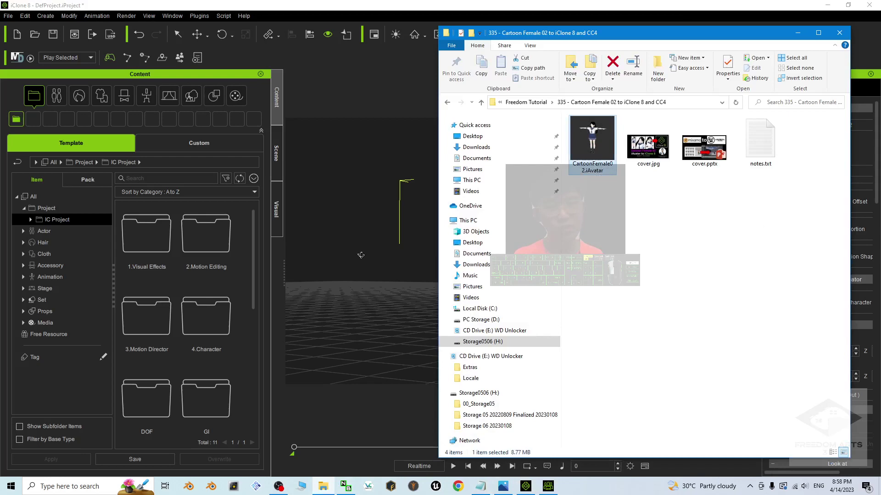
left_click_drag(361, 255, 363, 256)
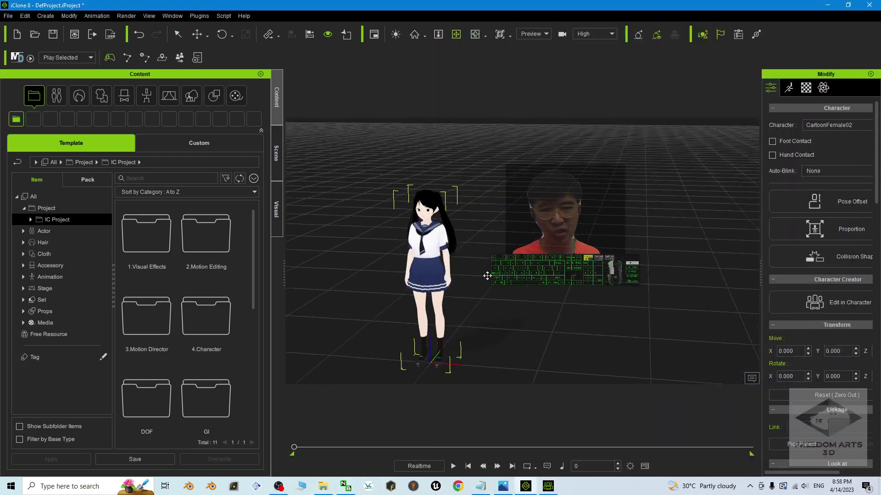
left_click(322, 486)
left_click_drag(592, 140, 320, 310)
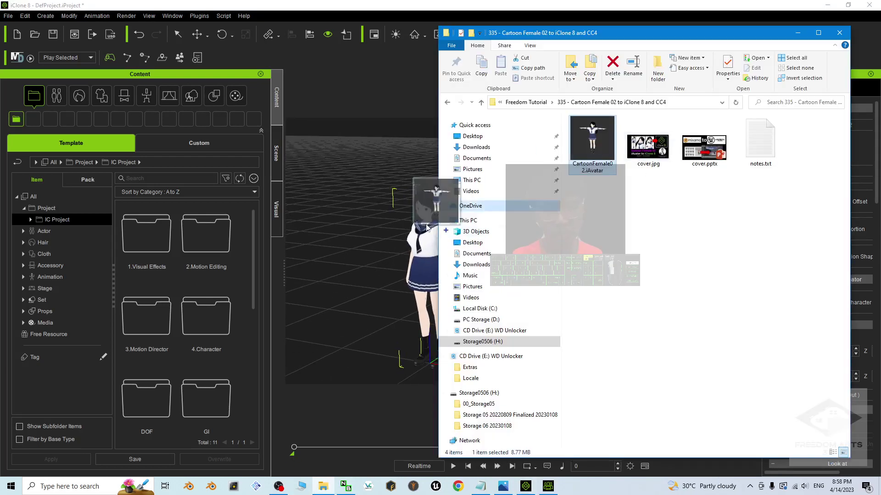
double_click(353, 247)
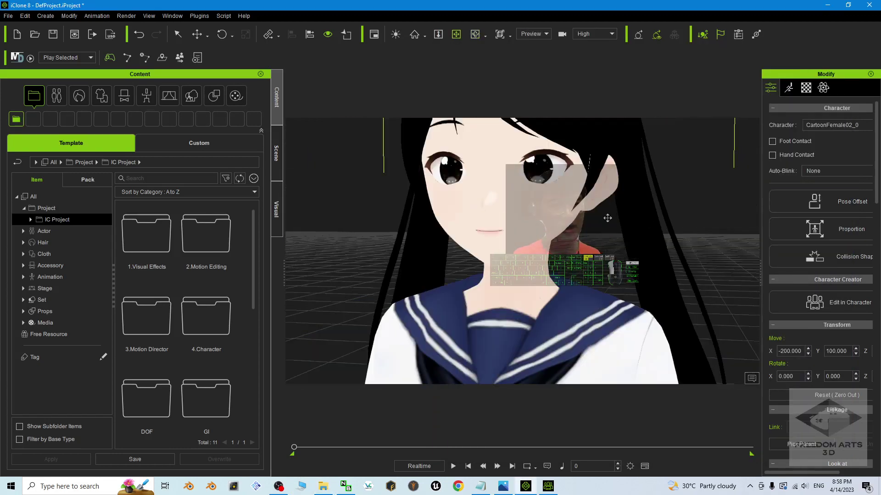
mouse_move(607, 217)
right_mouse_down()
mouse_move(305, 291)
mouse_move(517, 268)
mouse_move(308, 244)
right_mouse_up()
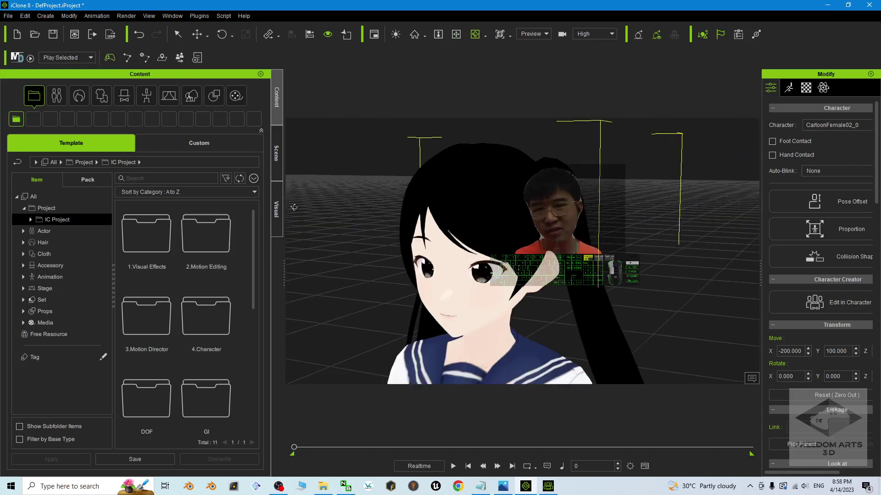
left_click(277, 209)
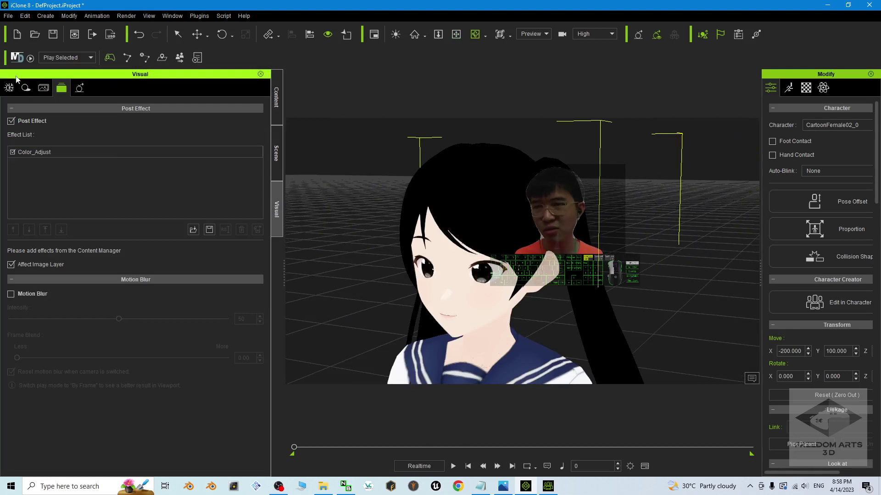
left_click(26, 88)
left_click(43, 88)
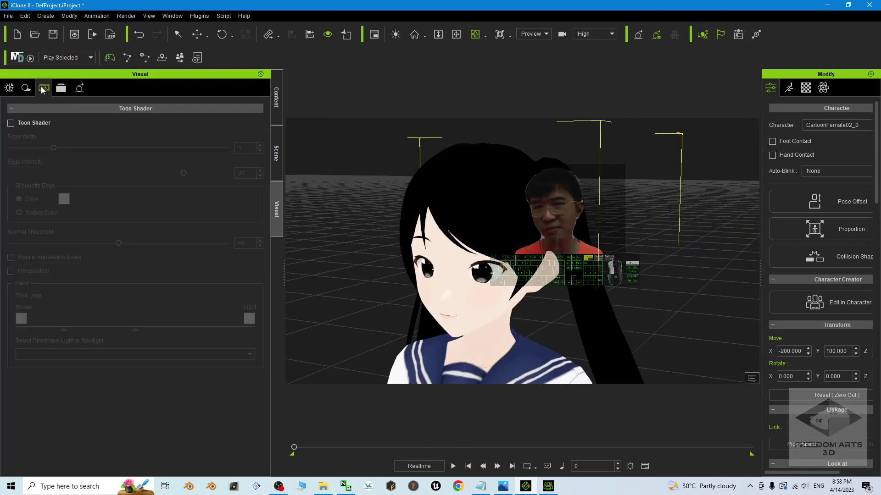
scroll(459, 229, "down", 3)
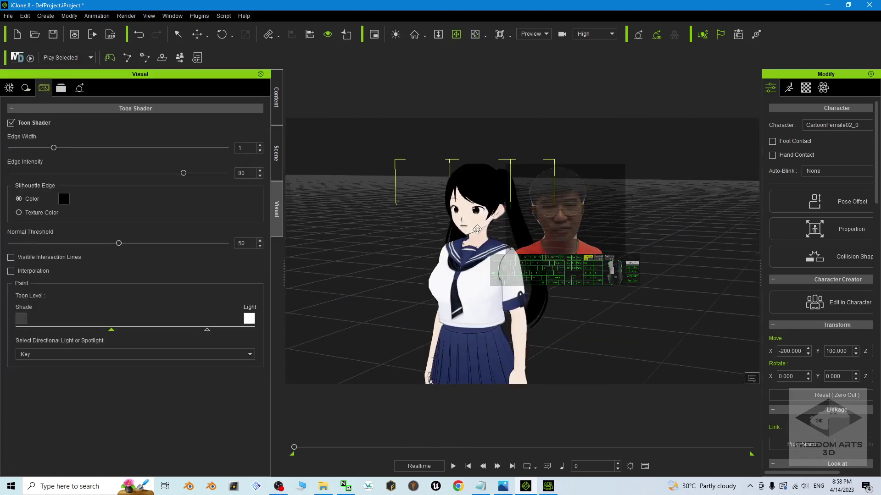
right_click_drag(412, 229, 493, 195)
scroll(493, 195, "down", 3)
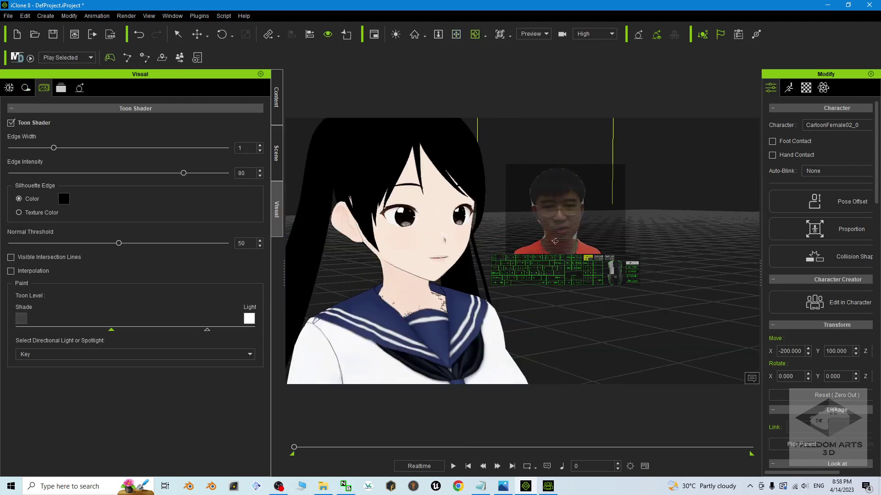
right_click_drag(483, 216, 449, 220)
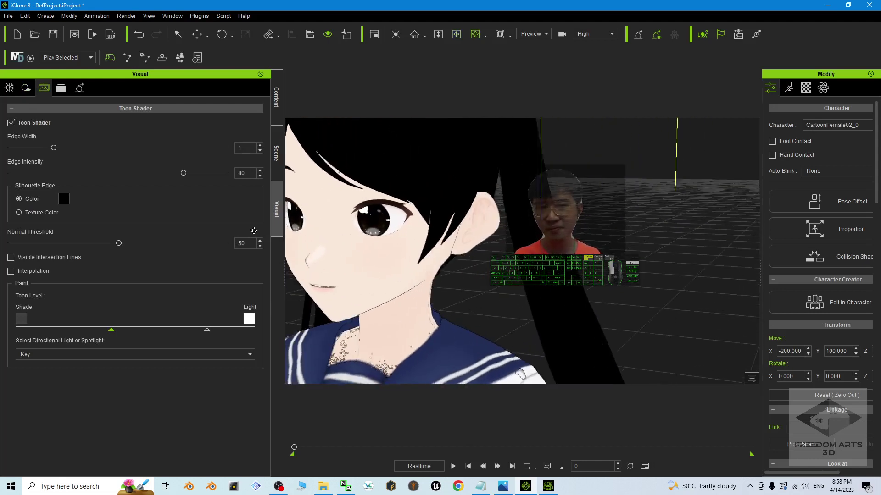
left_click(11, 123)
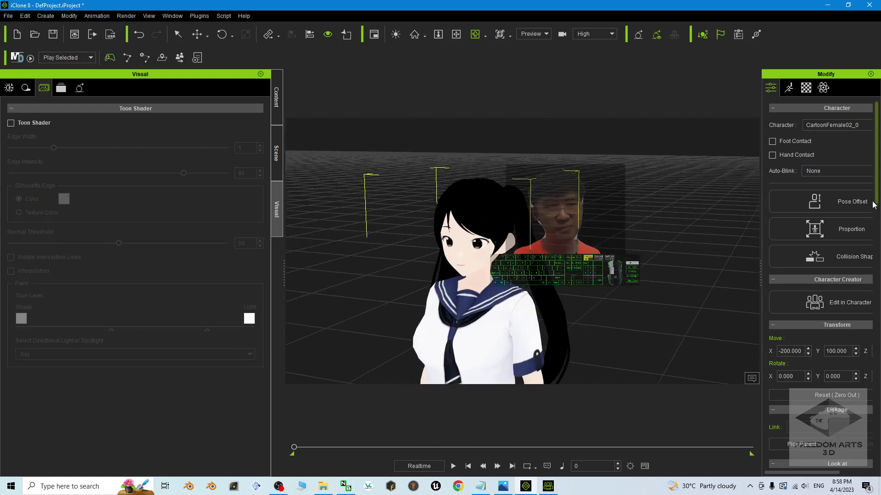
left_click(276, 97)
scroll(478, 253, "up", 5)
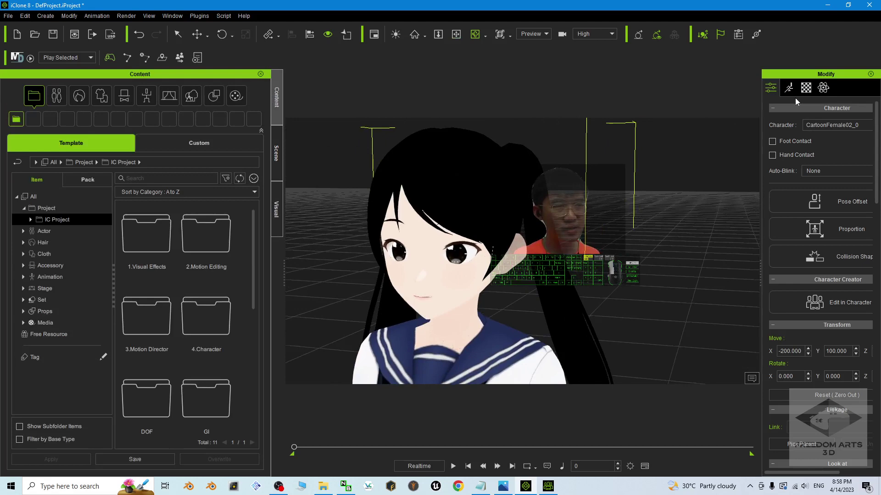
Step: Open the Face Key editor for CartoonFemale02_0 and show the Modify > Custom expression sliders
left_click(789, 89)
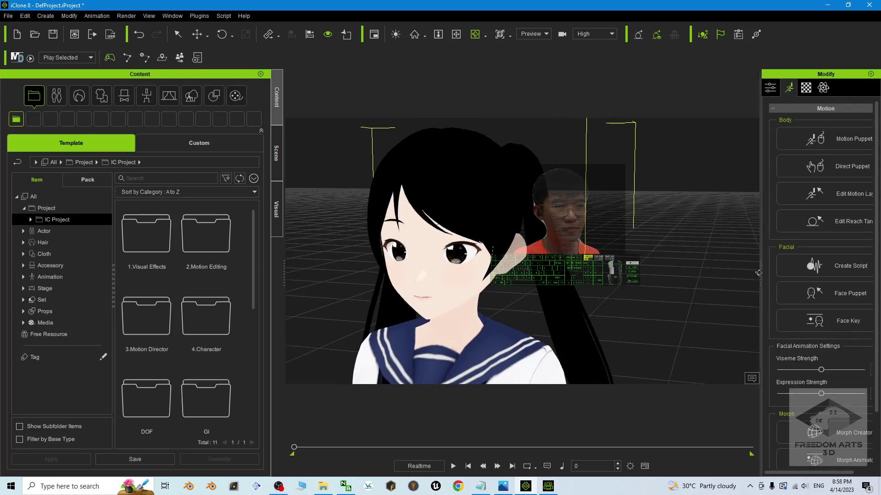
left_click_drag(761, 275, 696, 276)
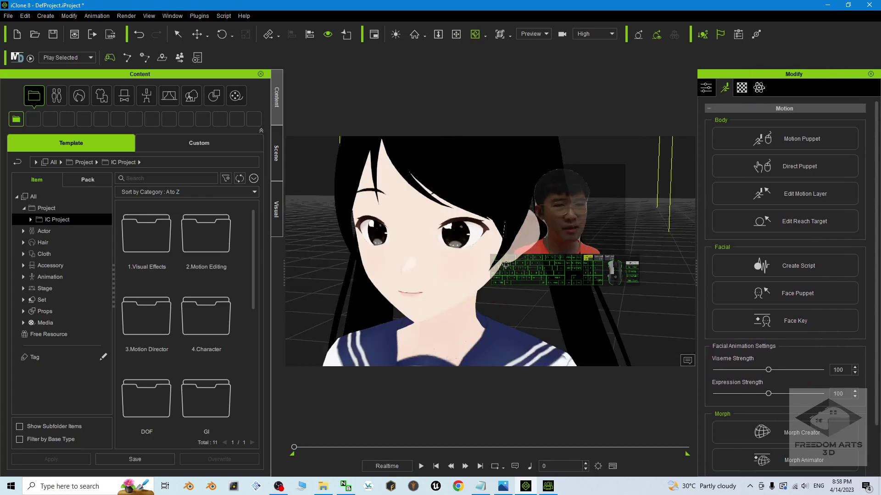
left_click(795, 321)
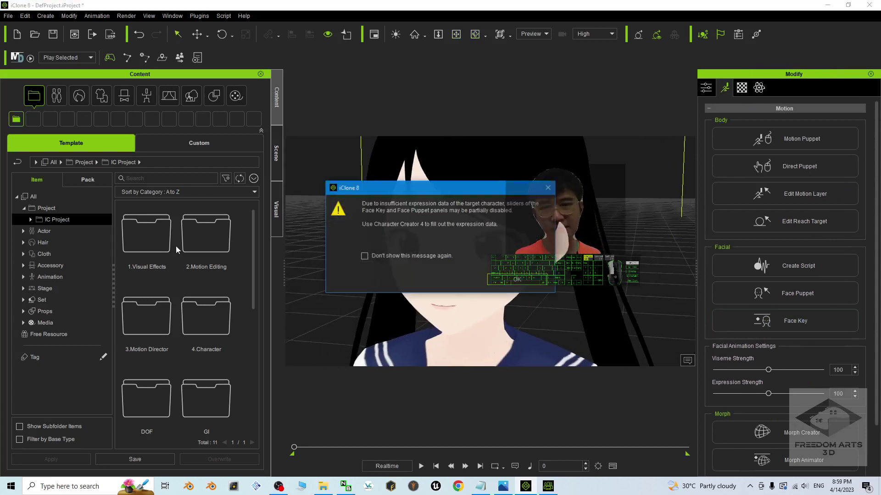
left_click(501, 279)
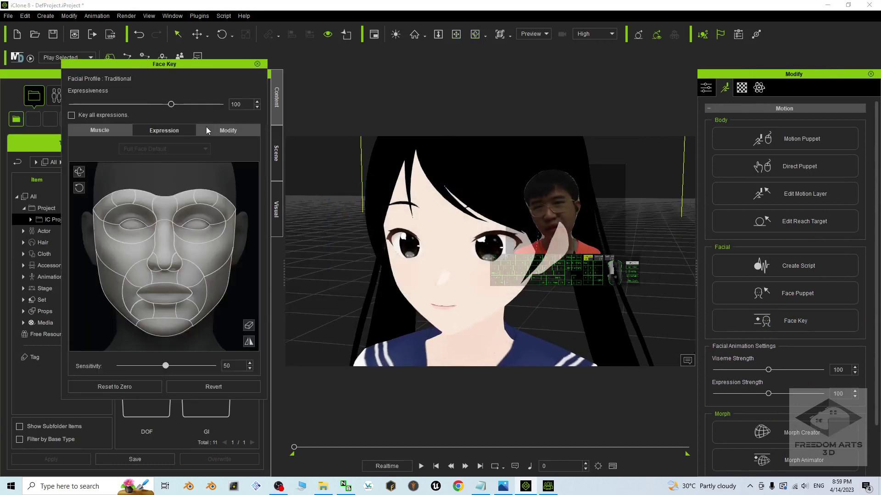
left_click(225, 130)
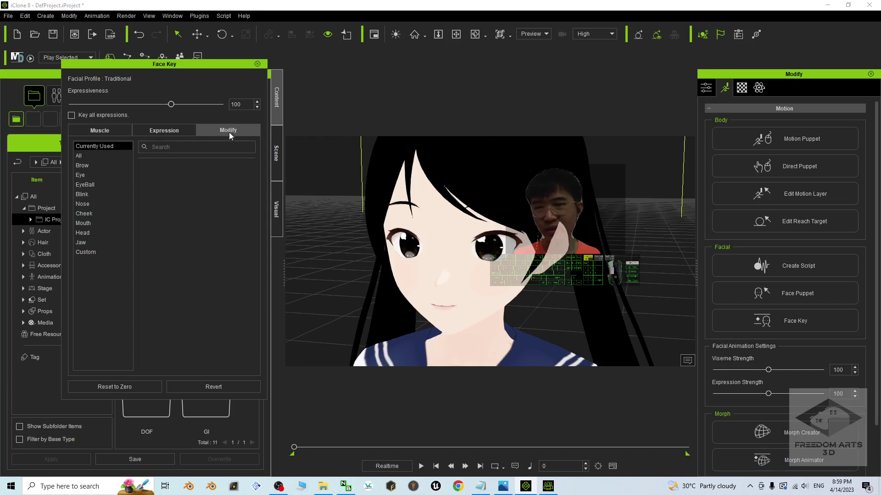
left_click(95, 253)
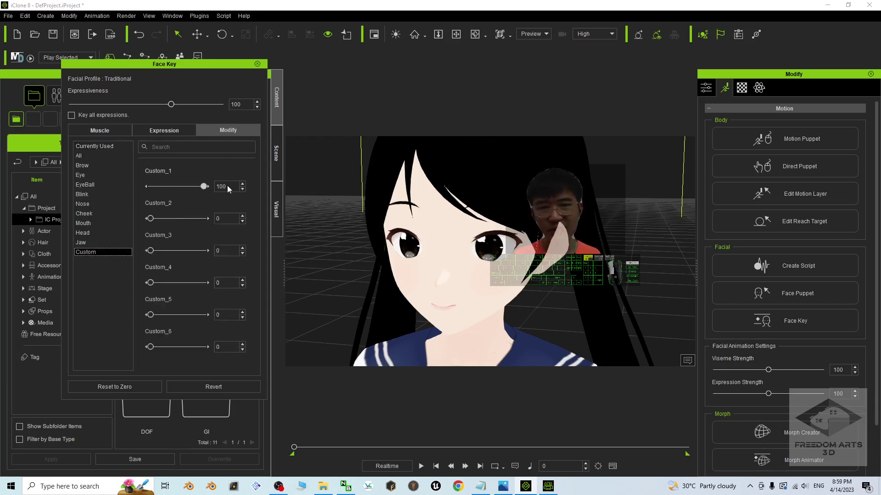
Step: Preview the Custom_2, Custom_5 and Custom_6 expressions, leaving every custom value at zero
mouse_move(153, 222)
left_mouse_down()
mouse_move(285, 206)
mouse_move(147, 245)
mouse_move(203, 250)
mouse_move(136, 295)
mouse_move(209, 282)
mouse_move(123, 287)
left_mouse_up()
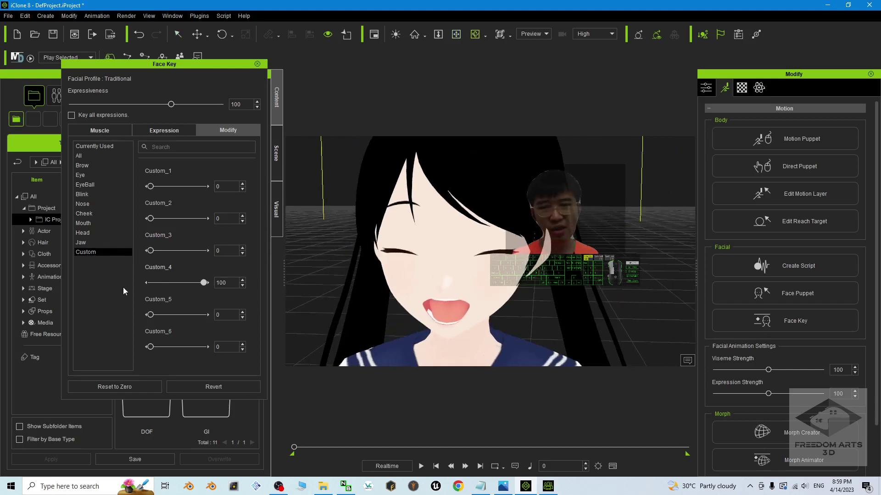
mouse_move(148, 315)
left_mouse_down()
mouse_move(202, 315)
mouse_move(153, 331)
left_mouse_up()
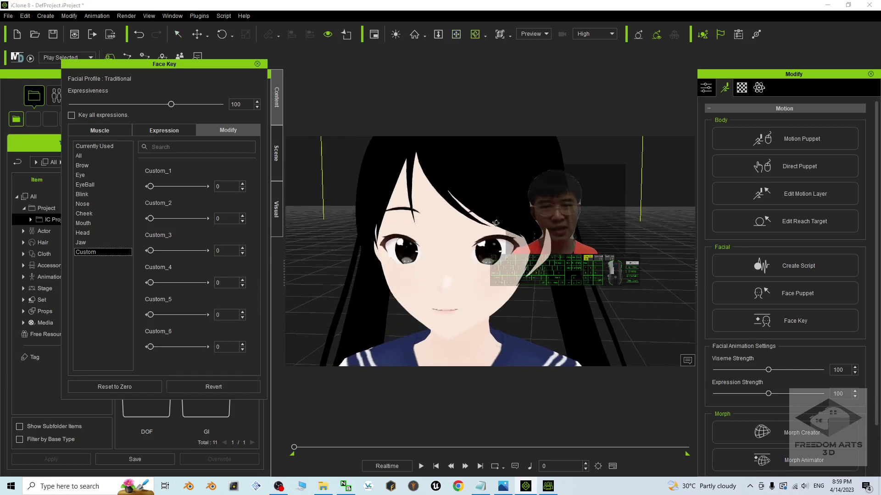
scroll(489, 263, "down", 5)
scroll(489, 263, "up", 5)
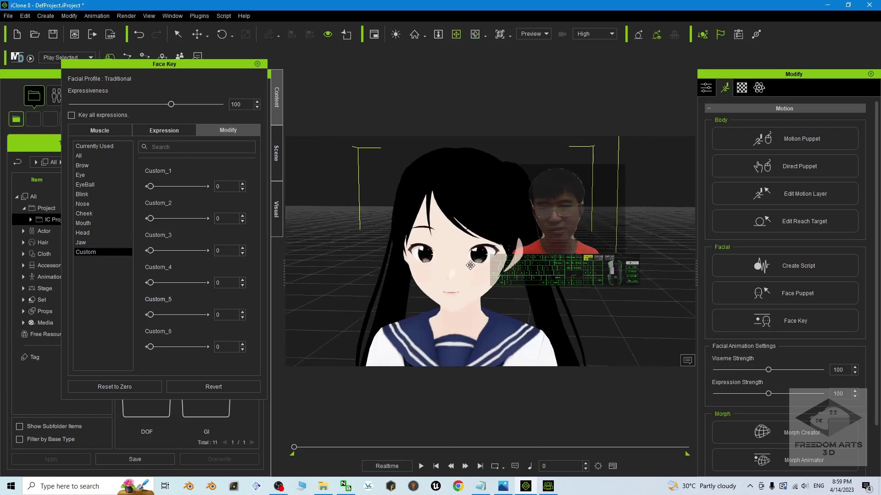
mouse_move(149, 348)
left_mouse_down()
mouse_move(230, 334)
mouse_move(149, 348)
left_mouse_up()
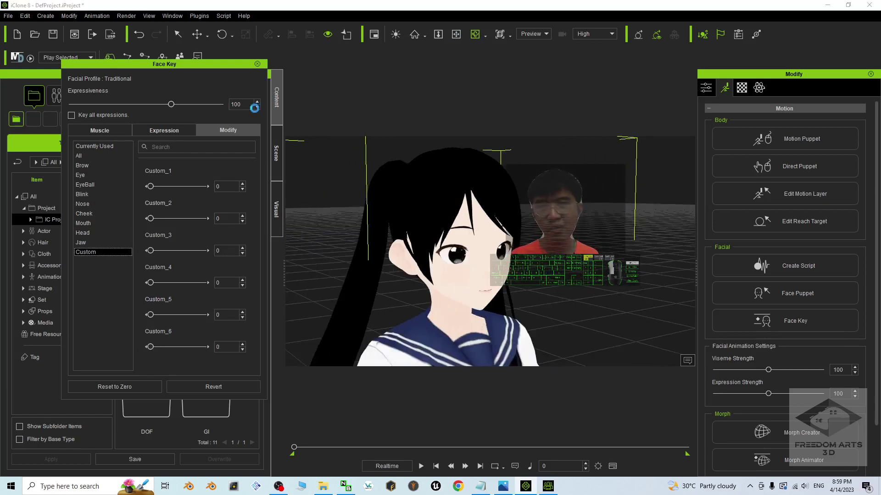
left_click(257, 65)
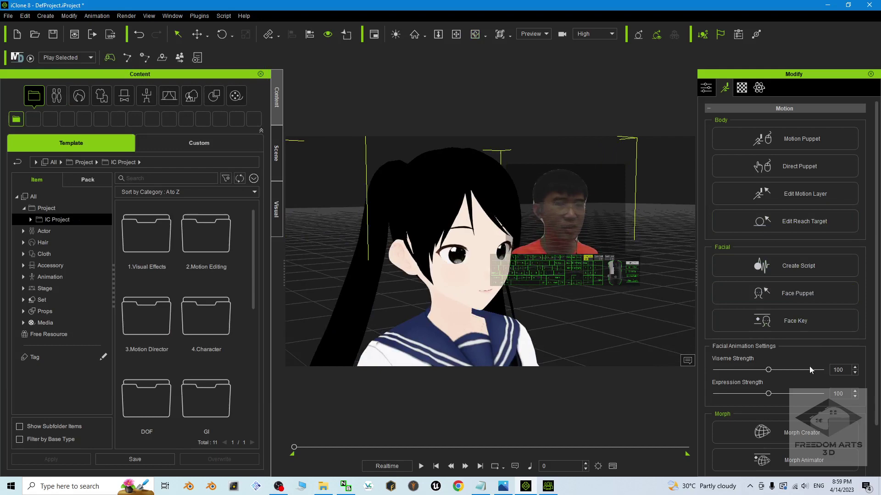
left_click(800, 466)
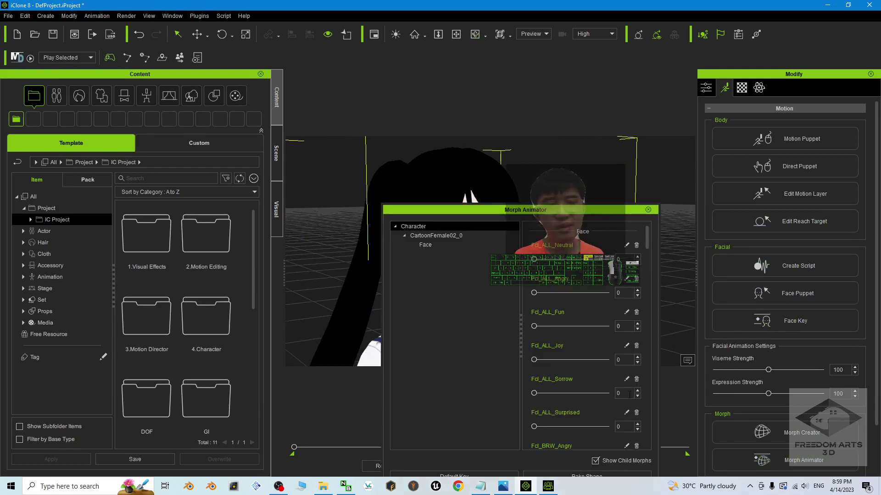
left_click_drag(594, 215, 253, 112)
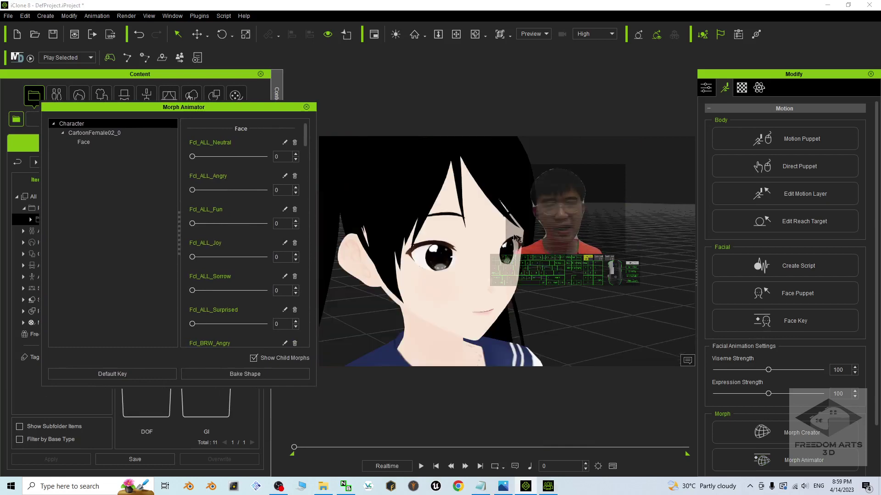
right_click_drag(431, 221, 531, 280)
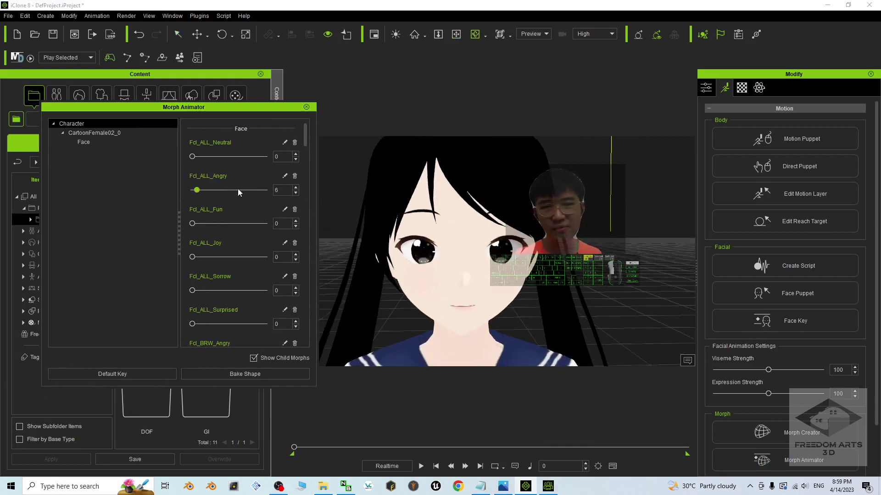
left_click_drag(193, 157, 336, 168)
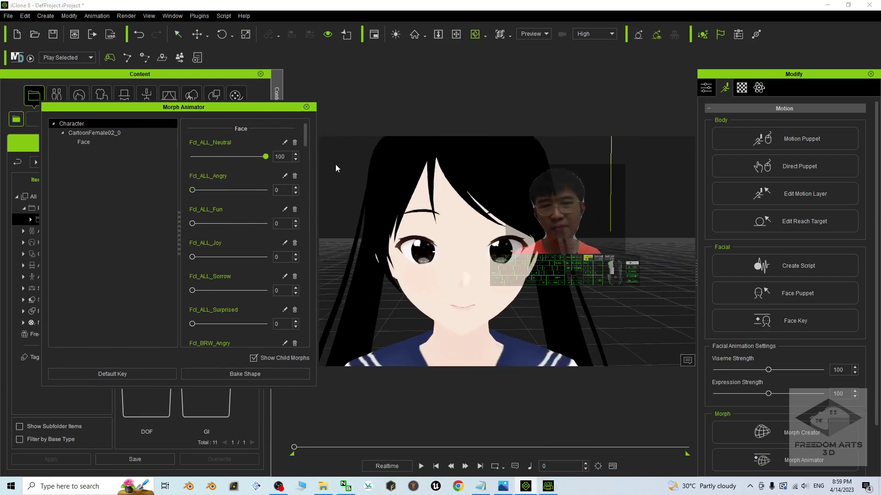
mouse_move(192, 223)
left_mouse_down()
mouse_move(244, 228)
mouse_move(192, 224)
left_mouse_up()
mouse_move(193, 257)
left_mouse_down()
mouse_move(324, 260)
mouse_move(193, 257)
left_mouse_up()
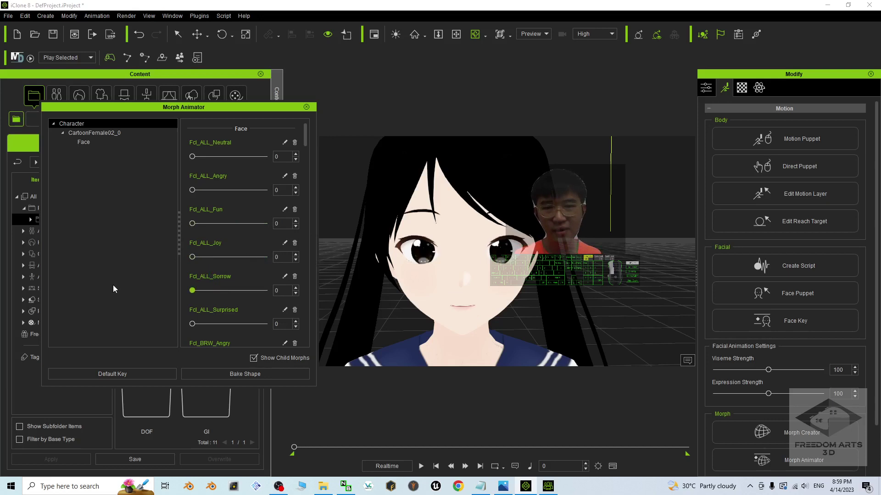
mouse_move(193, 291)
left_mouse_down()
mouse_move(285, 291)
mouse_move(192, 291)
left_mouse_up()
mouse_move(192, 323)
left_mouse_down()
mouse_move(397, 325)
mouse_move(193, 324)
left_mouse_up()
scroll(213, 310, "down", 2)
scroll(235, 249, "up", 2)
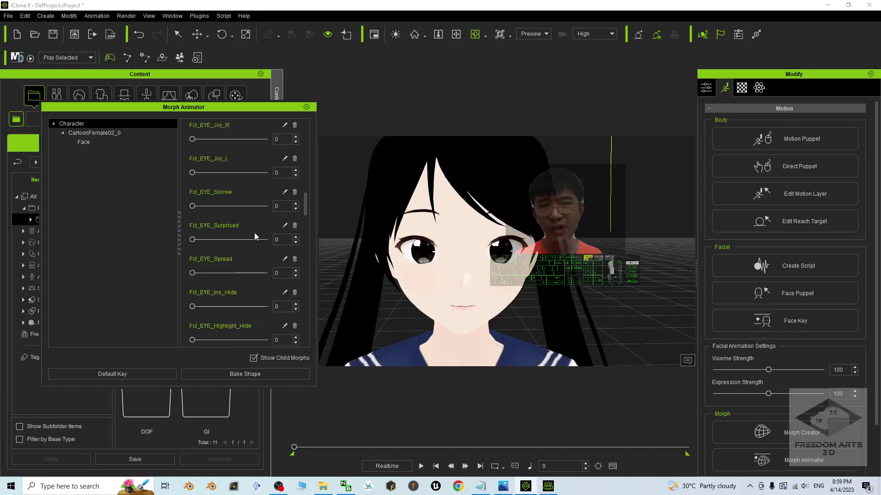
scroll(202, 233, "down", 5)
scroll(249, 240, "down", 3)
scroll(247, 247, "down", 3)
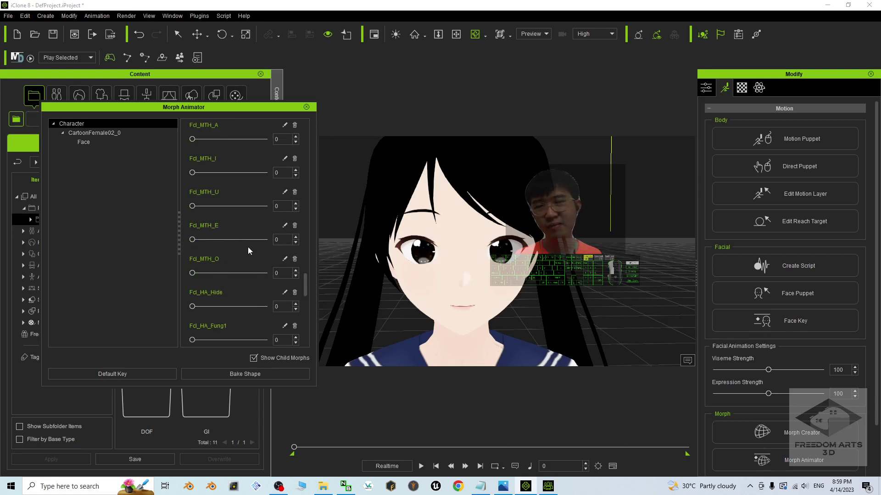
left_click_drag(193, 240, 129, 220)
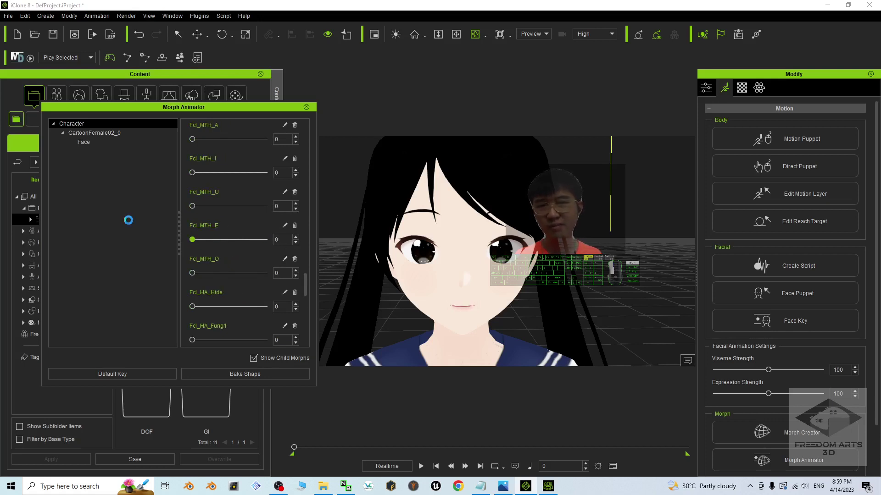
mouse_move(192, 206)
left_mouse_down()
mouse_move(265, 205)
mouse_move(192, 206)
left_mouse_up()
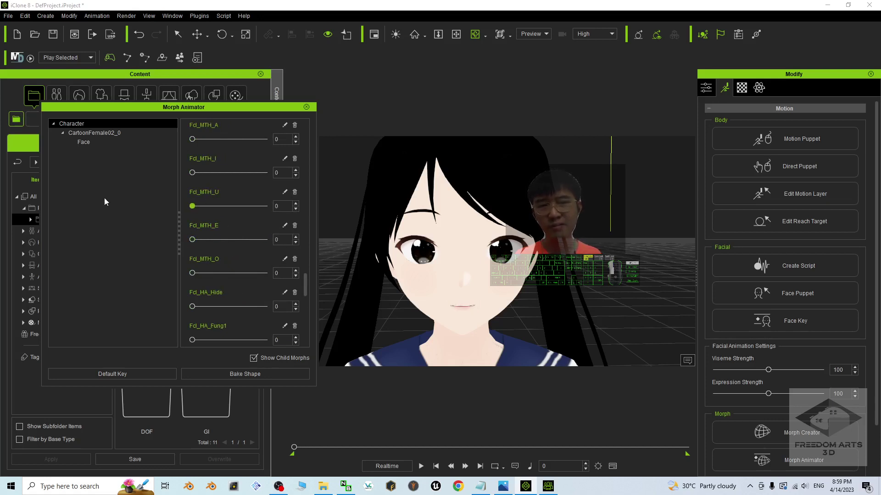
left_click(306, 107)
left_click_drag(464, 201, 461, 269)
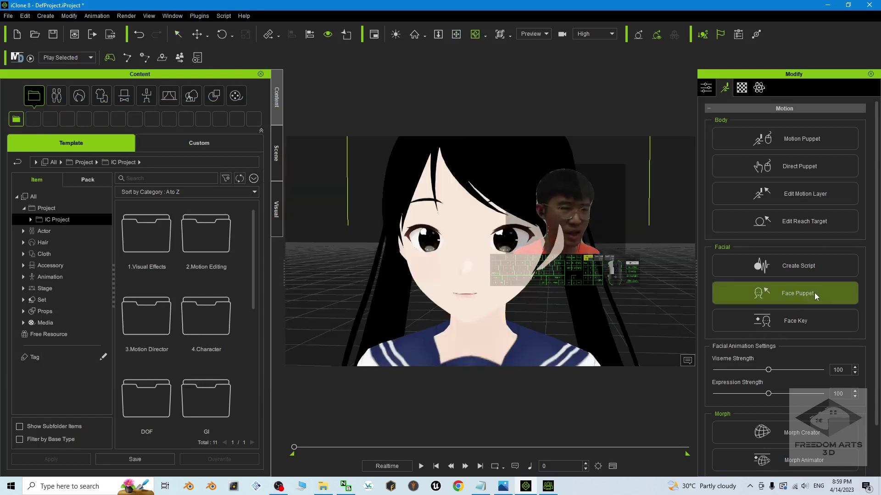
left_click(799, 260)
Step: Create a text-to-speech lip-sync line in the Microsoft Zira voice at pitch 100 with the test sentence
left_click(221, 225)
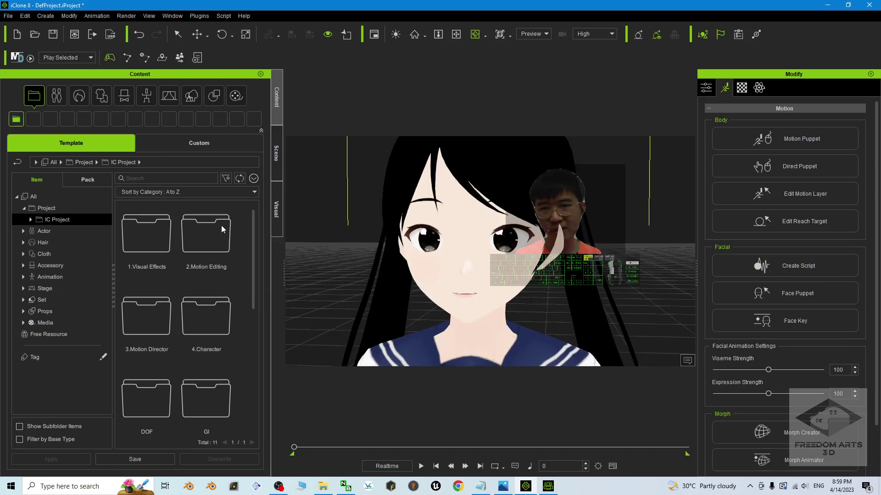
left_click_drag(474, 132, 181, 118)
left_click(132, 251)
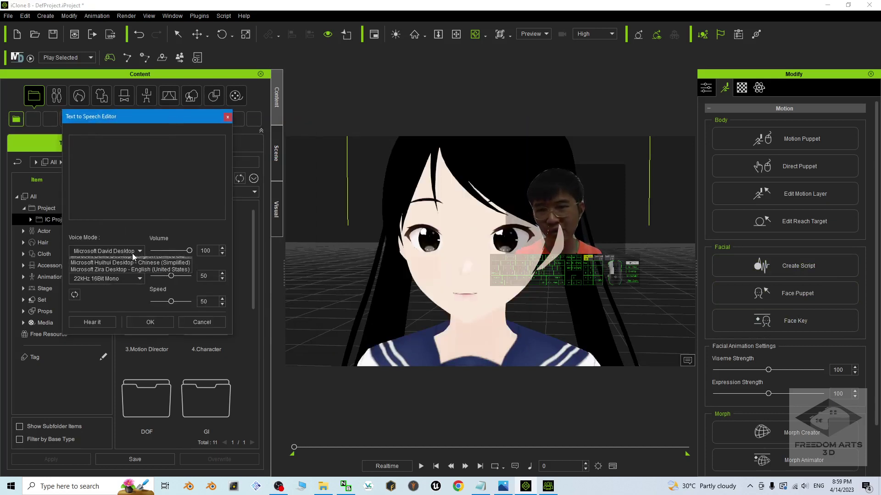
left_click(104, 274)
left_click(108, 148)
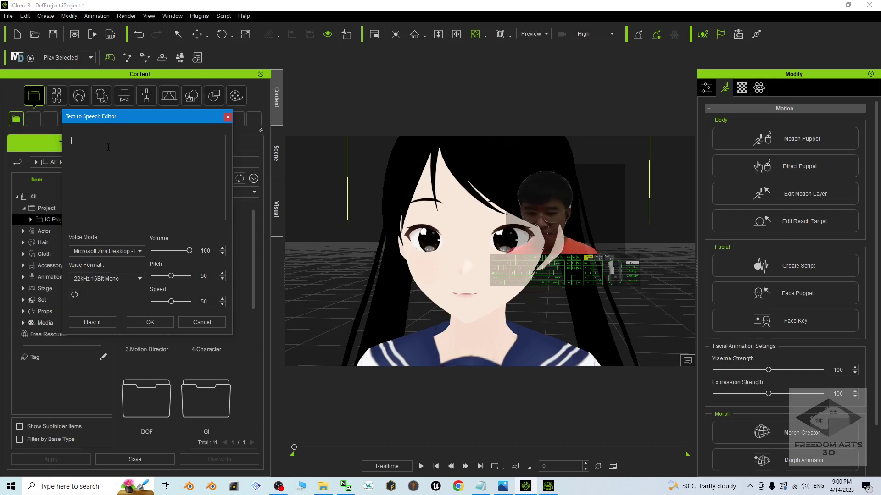
type("Mi")
key("BackSpace")
key("BackSpace")
type("Vis")
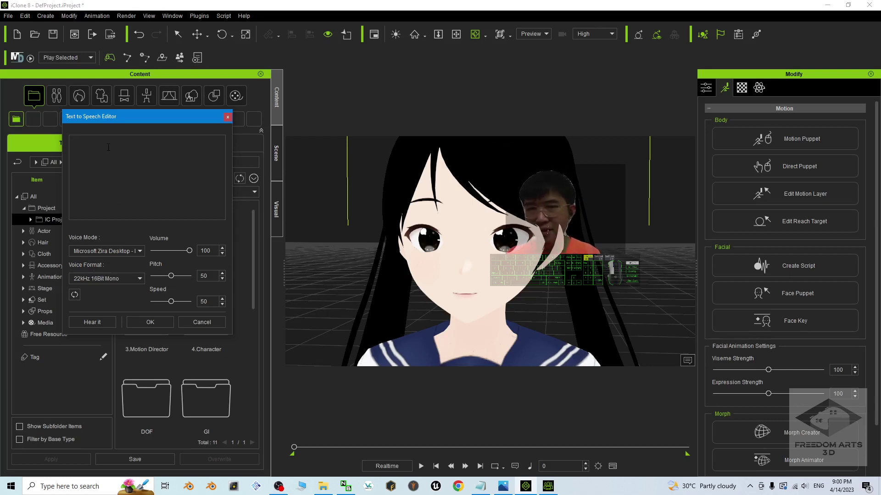
type("eme testing")
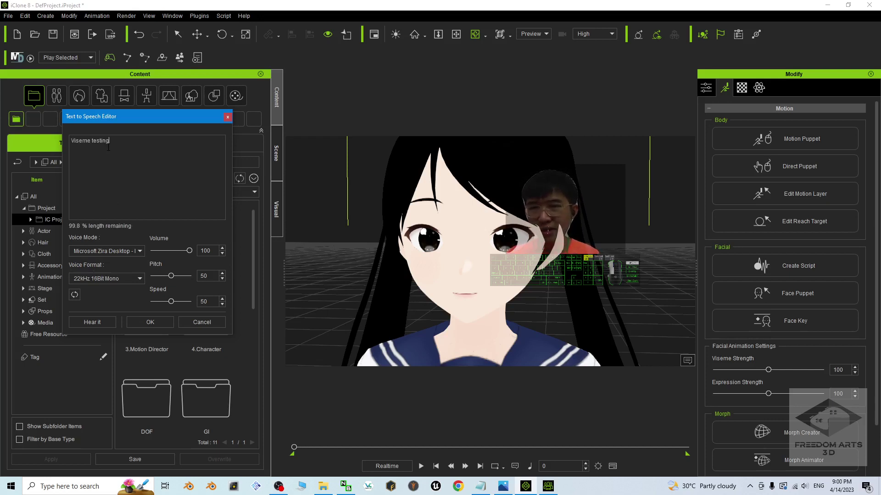
type(". Lip Sync Testing.")
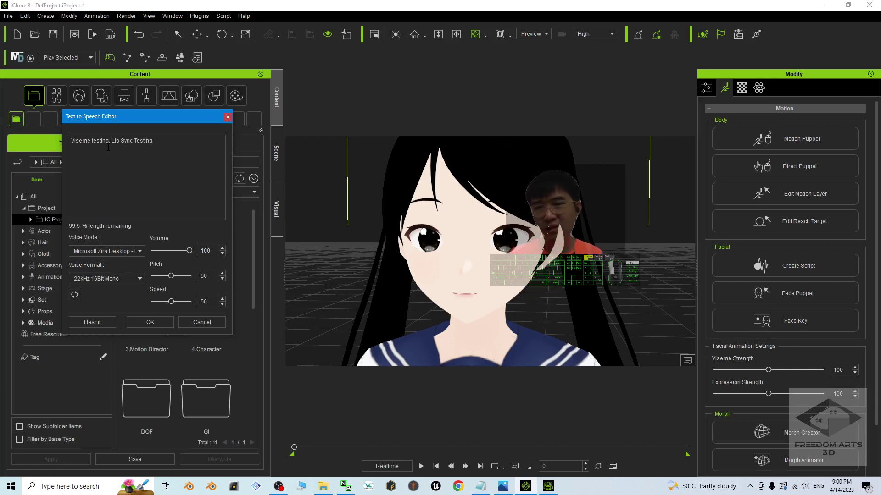
type(" One, Two, Three, Testing complete.")
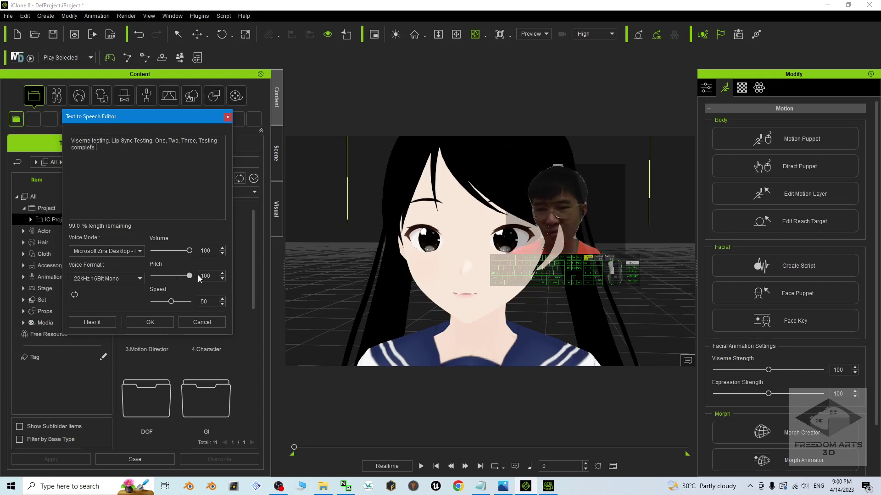
key("Return")
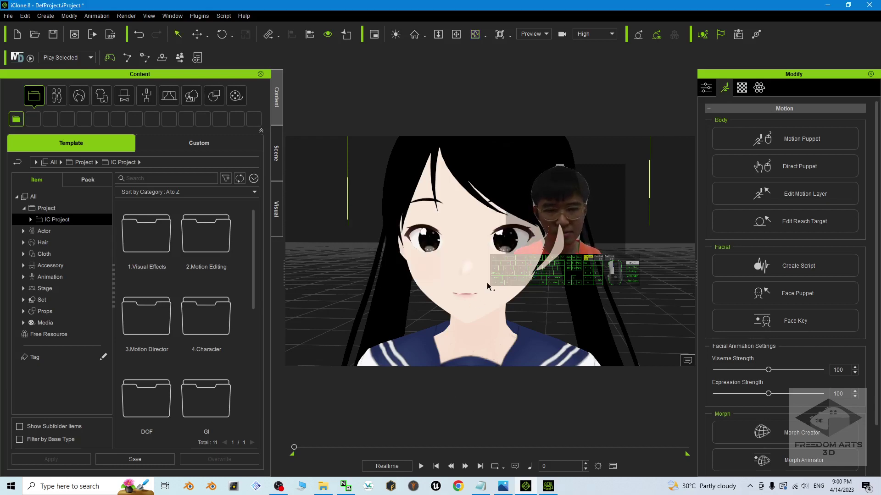
Step: Play back the lip-sync animation facing the character, then stop it and reopen Morph Animator
right_click_drag(487, 286, 524, 305)
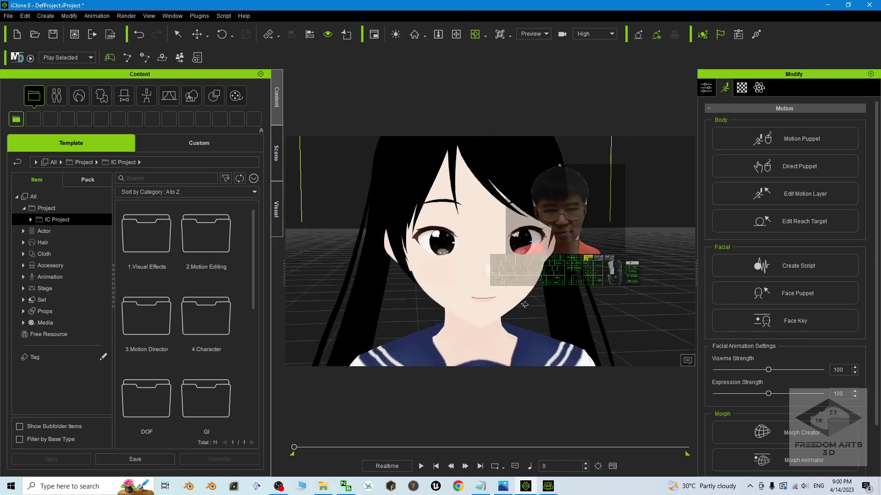
left_click(421, 466)
scroll(457, 280, "up", 2)
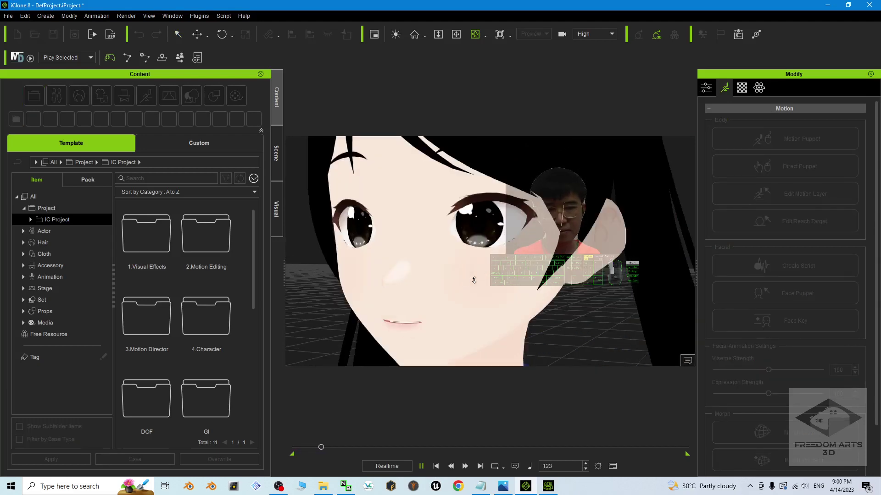
scroll(477, 284, "up", 2)
scroll(483, 286, "down", 3)
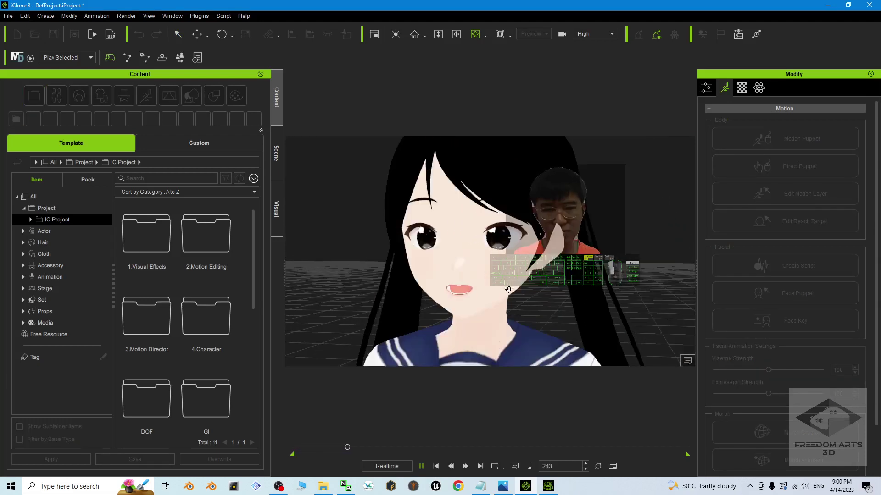
scroll(495, 285, "down", 2)
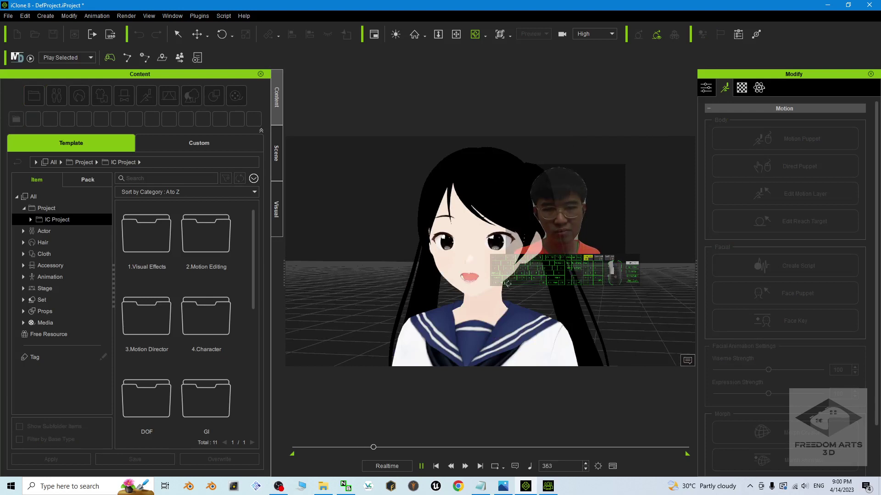
scroll(508, 284, "up", 1)
scroll(508, 284, "up", 1)
scroll(506, 293, "up", 1)
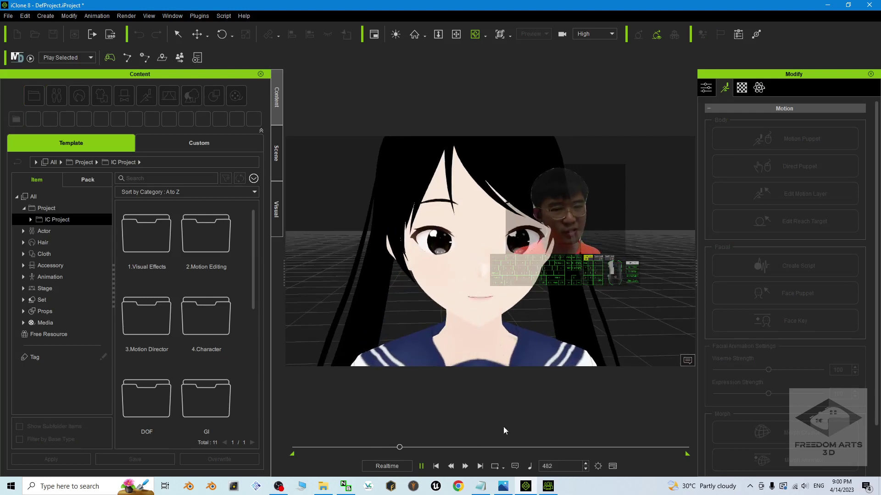
left_click(434, 466)
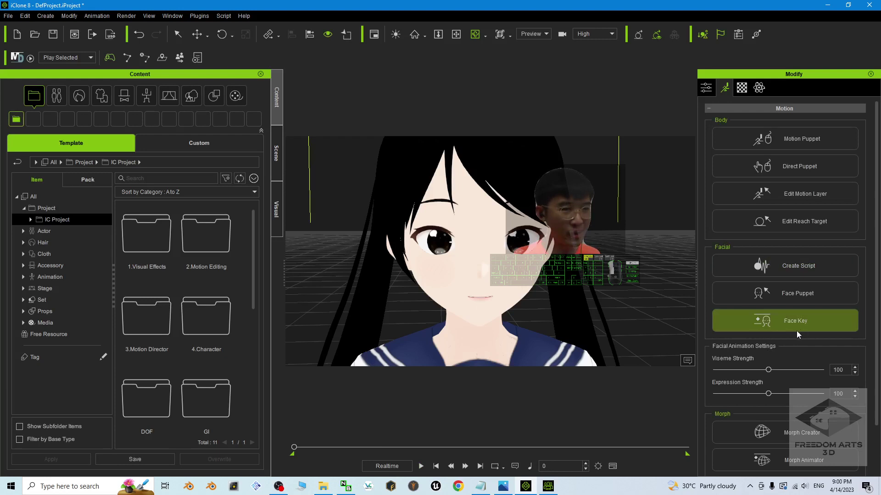
left_click(800, 460)
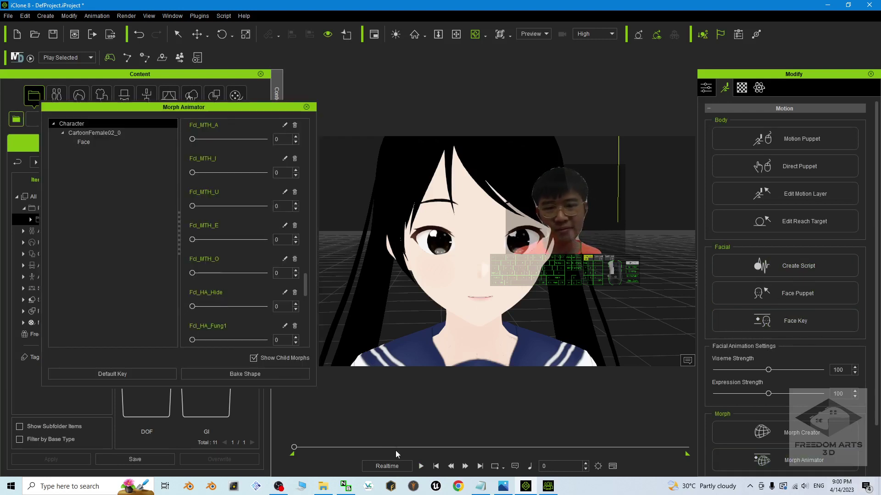
Step: Key Fcl_ALL_Angry back to zero at a later frame, then key full Joy at frame 129
scroll(213, 169, "up", 5)
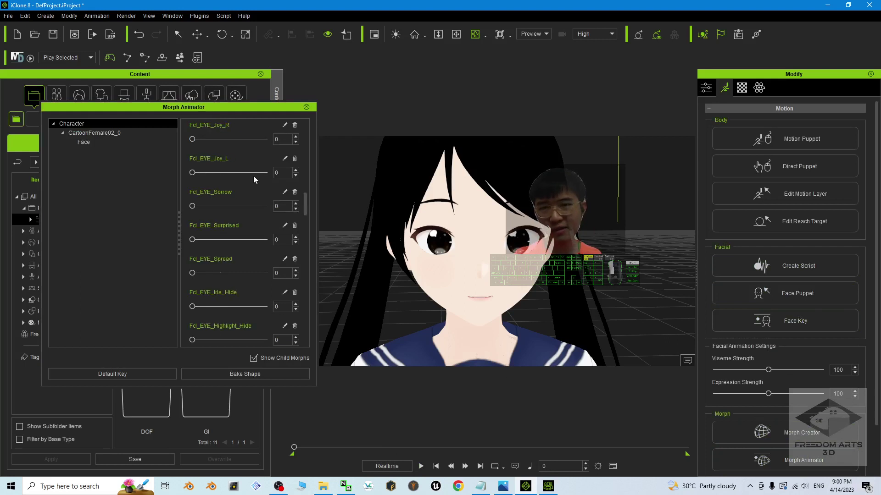
scroll(253, 175, "up", 5)
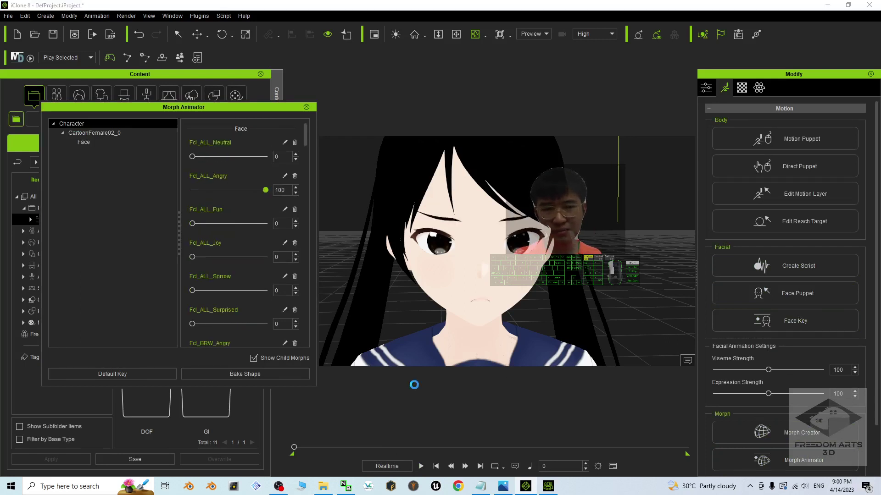
left_click(421, 466)
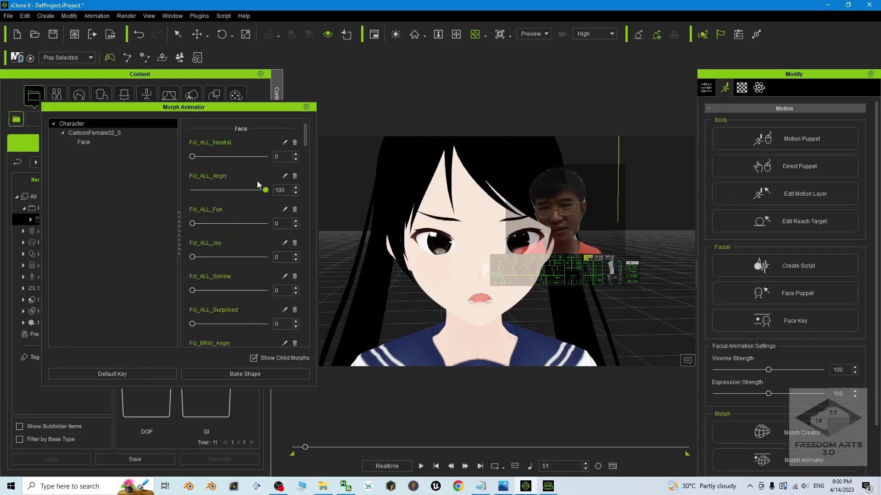
left_click_drag(265, 191, 192, 190)
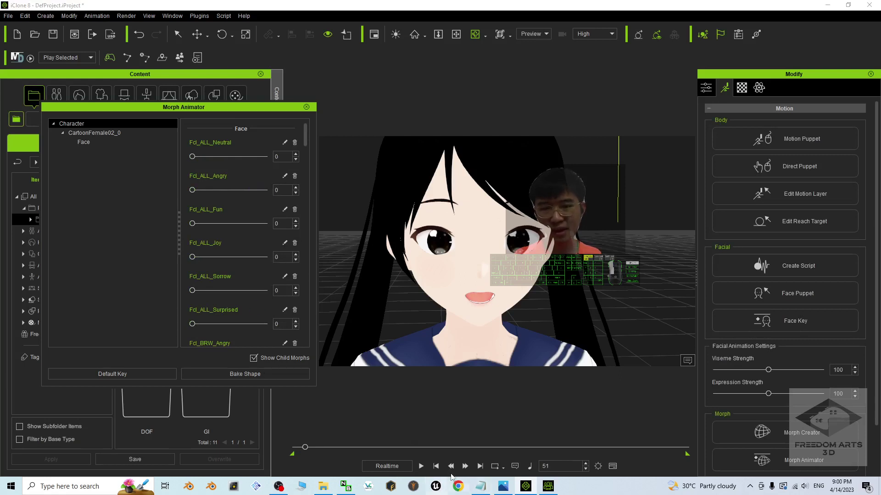
left_click(422, 466)
left_click(421, 466)
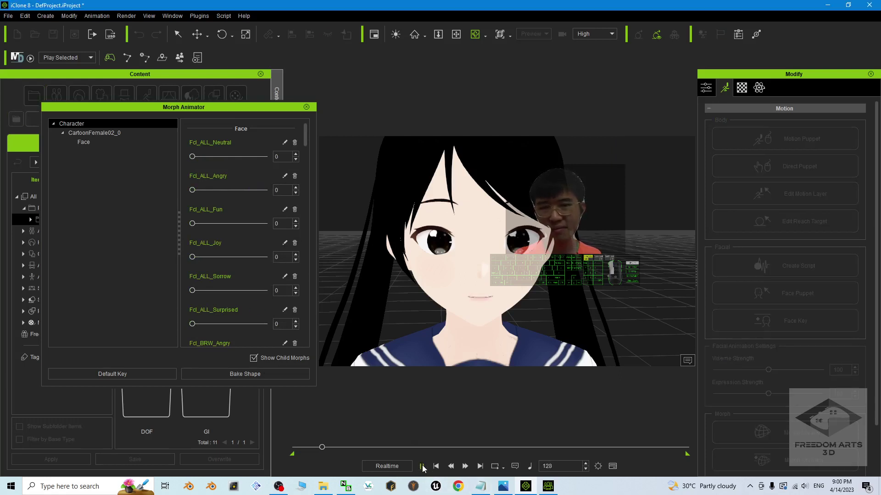
left_click_drag(192, 258, 367, 273)
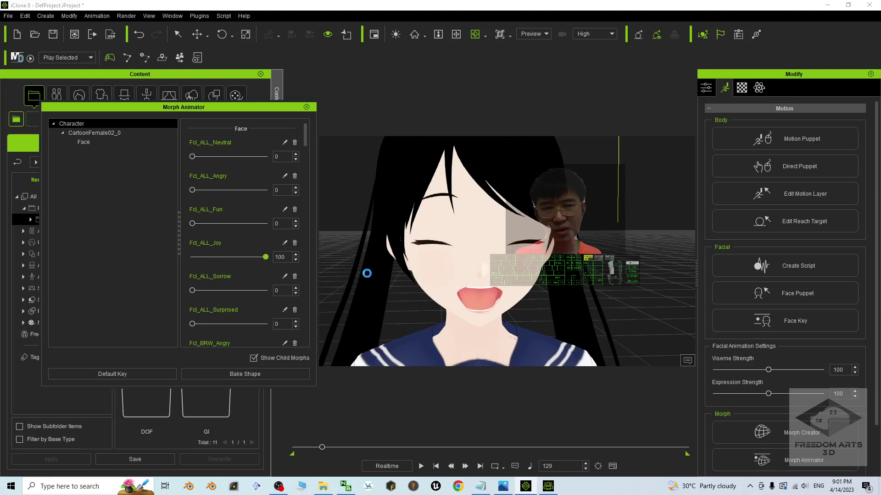
Step: Return to neutral at frame 182, key a gentle Fun smile at 296, and fade it out at 370
left_click(419, 466)
left_click(419, 466)
left_click_drag(268, 261, 115, 250)
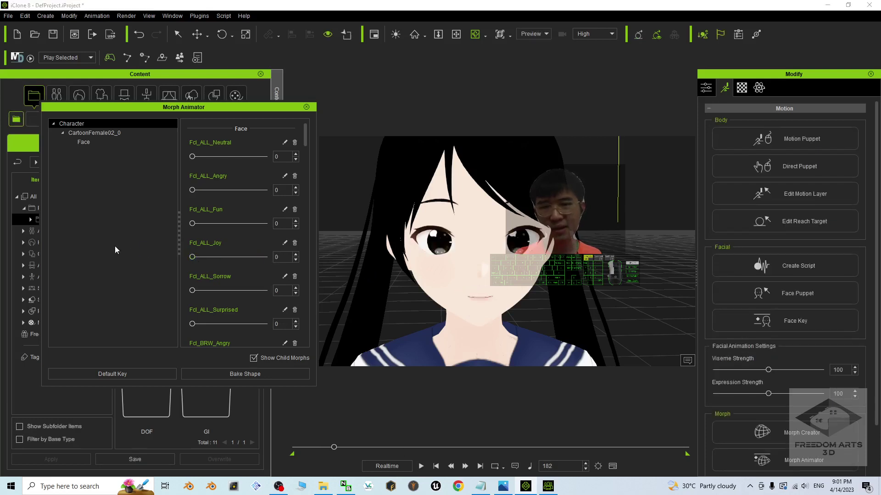
left_click(420, 466)
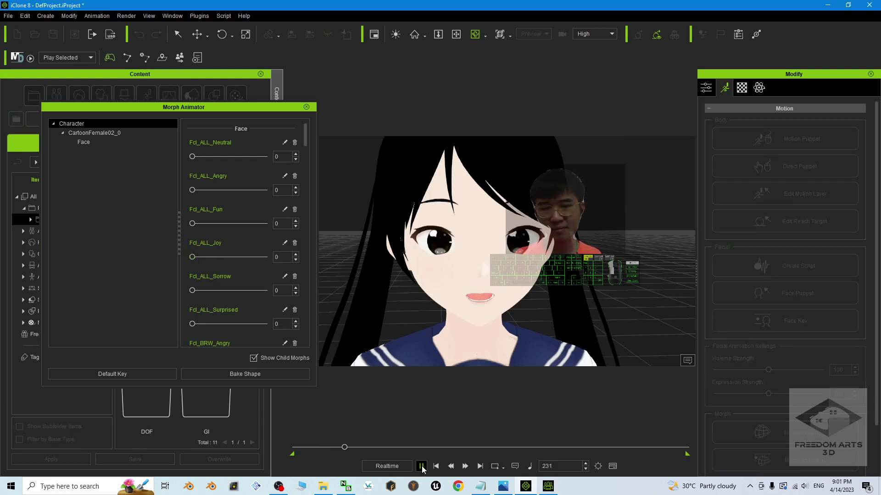
left_click(421, 466)
left_click(421, 466)
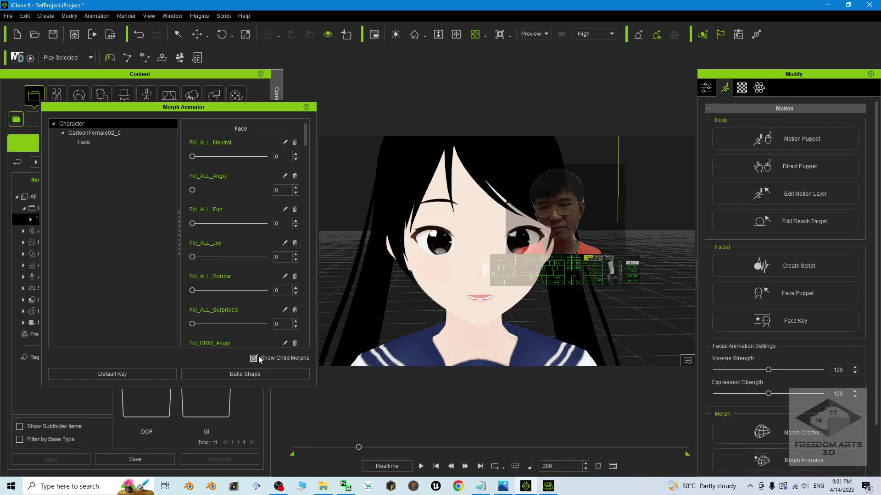
left_click_drag(192, 257, 331, 267)
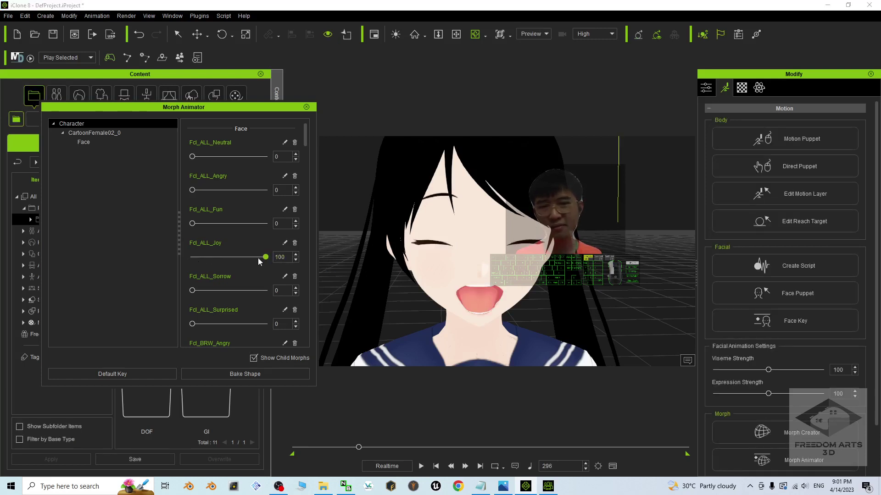
left_click_drag(266, 257, 190, 257)
left_click_drag(192, 223, 302, 223)
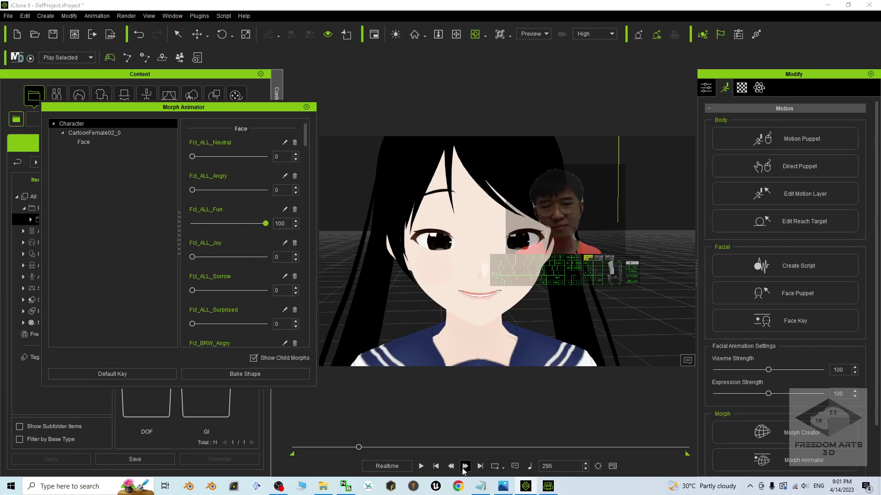
left_click(421, 466)
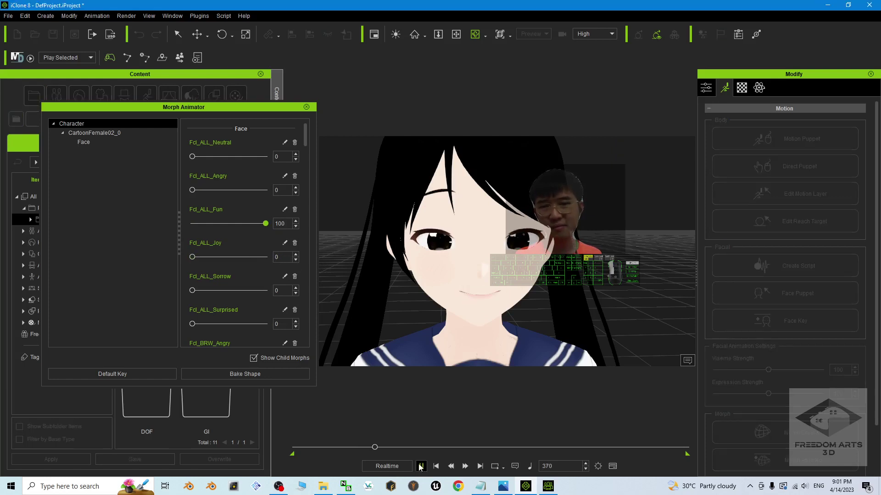
left_click(421, 467)
left_click_drag(265, 223, 192, 224)
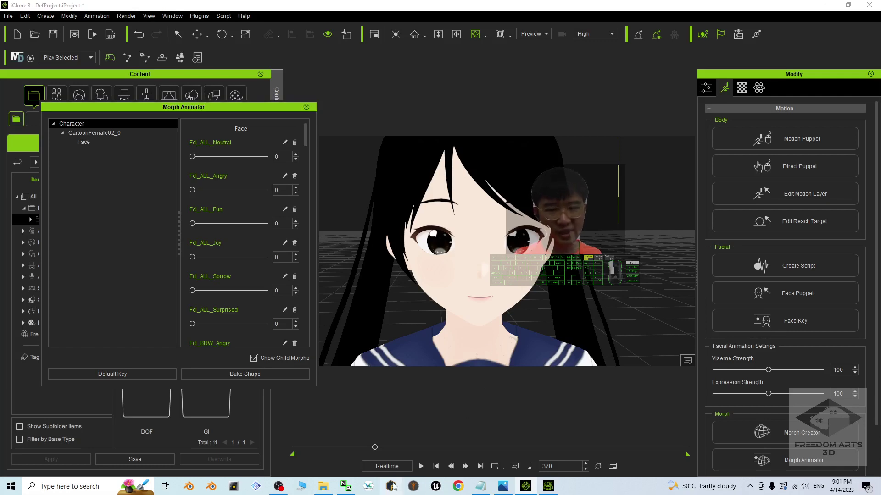
Step: Play the facial animation from the first frame to preview the expression keys
left_click(436, 466)
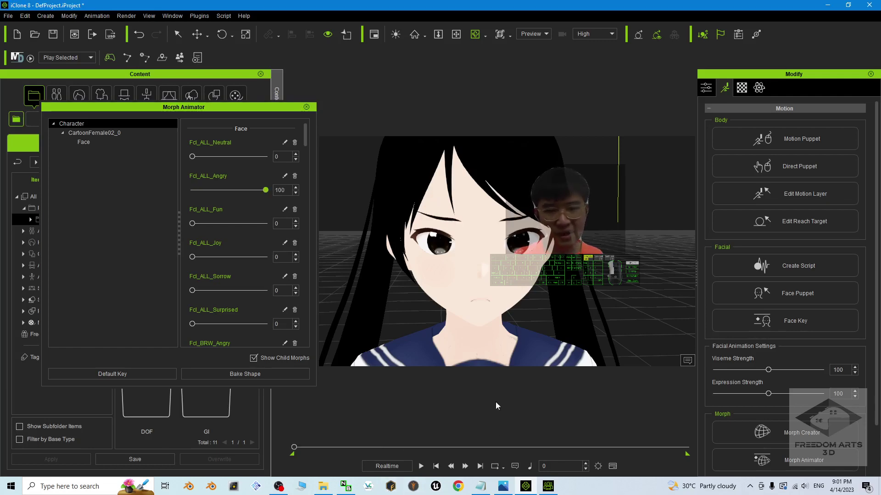
scroll(458, 257, "up", 3)
scroll(459, 257, "down", 3)
mouse_move(486, 257)
right_mouse_down()
mouse_move(456, 257)
mouse_move(486, 257)
right_mouse_up()
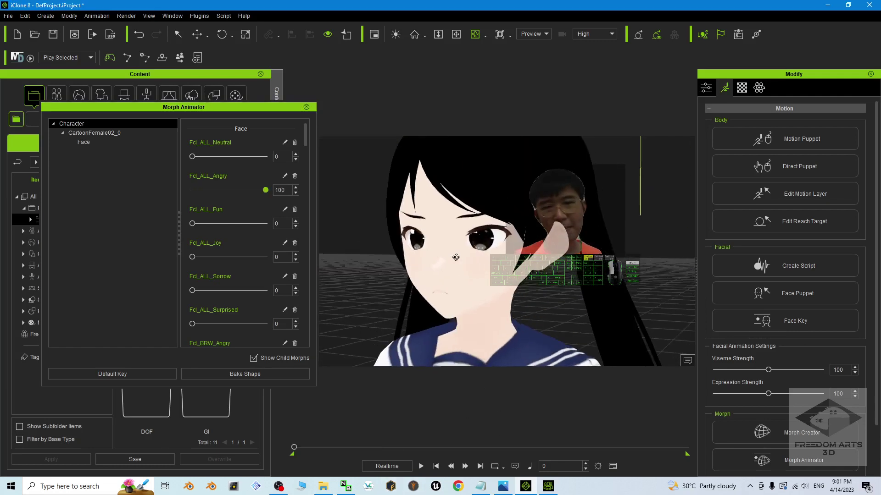
key("space")
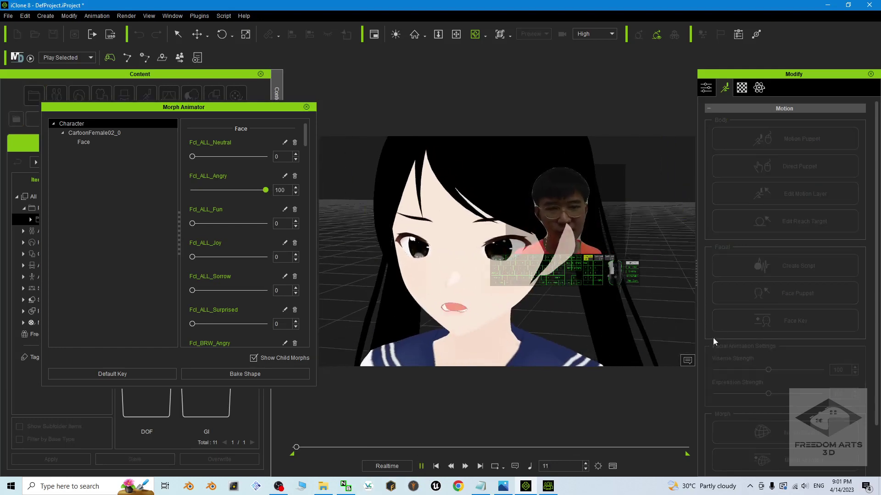
mouse_move(624, 307)
right_mouse_down()
mouse_move(594, 307)
mouse_move(580, 288)
right_mouse_up()
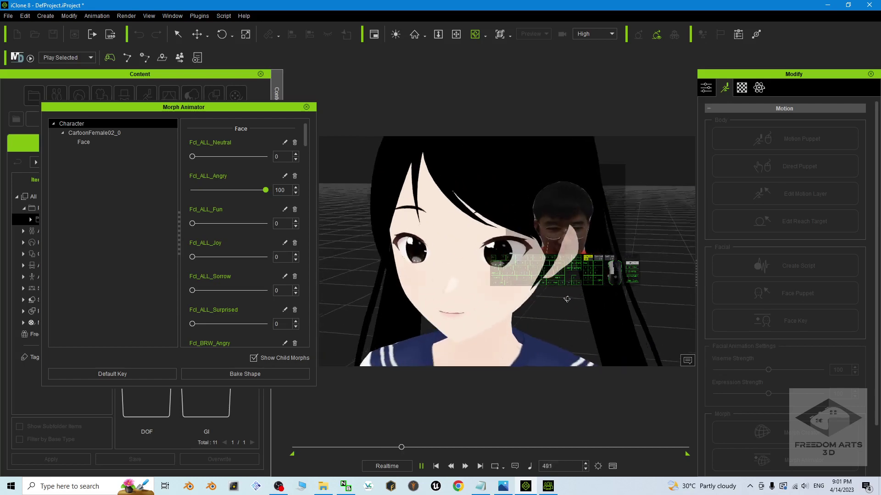
left_click(436, 466)
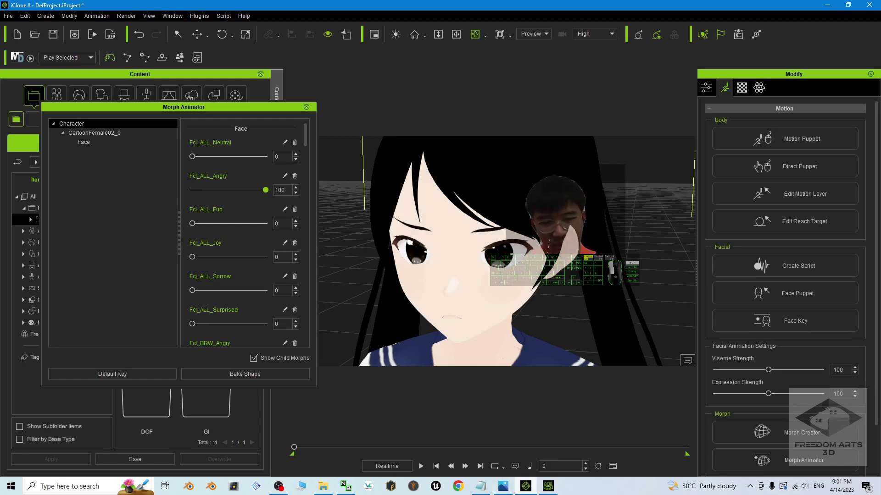
left_click(502, 486)
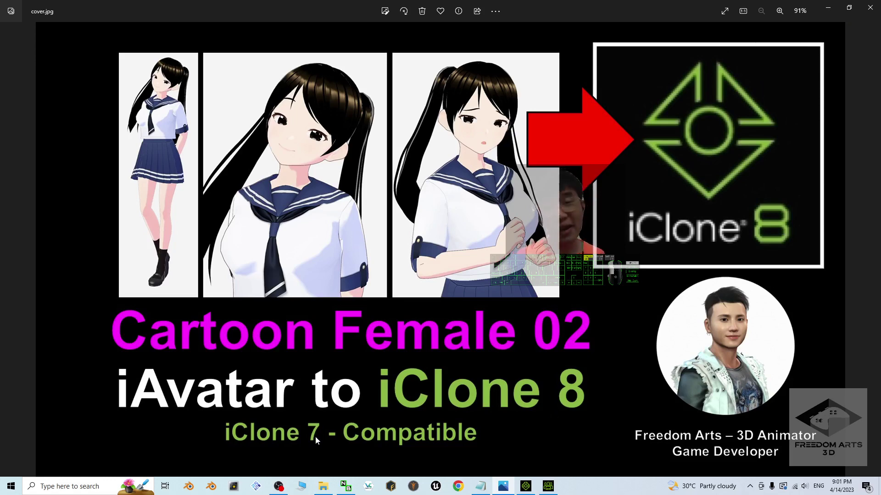
left_click(831, 8)
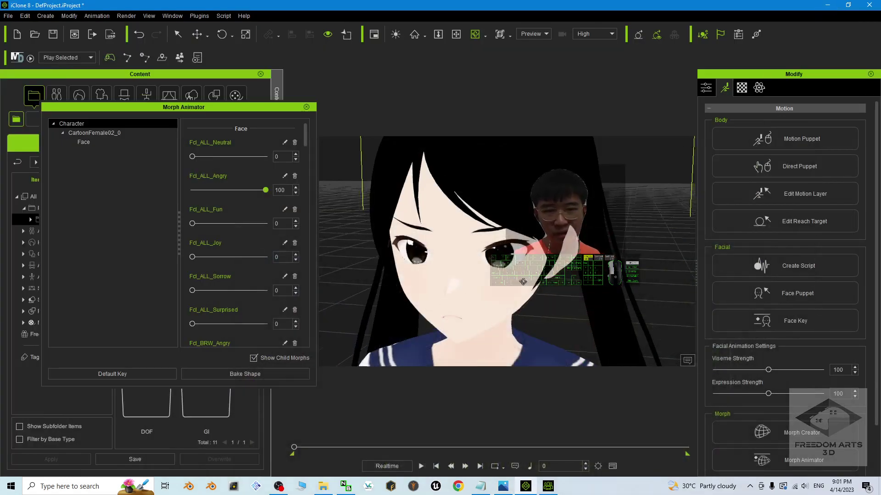
Step: Inspect the CartoonFemale02 avatar's face up close in Character Creator 4, then bring back the cover image
right_click_drag(574, 268, 382, 287)
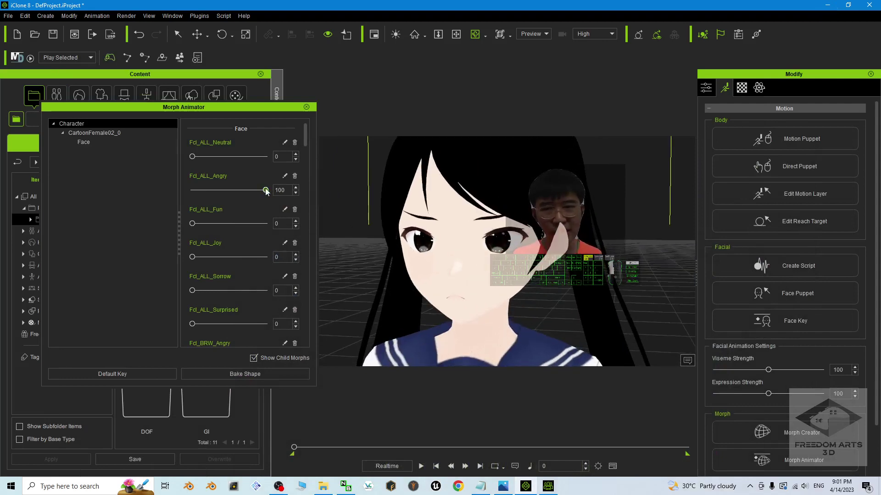
left_click(547, 487)
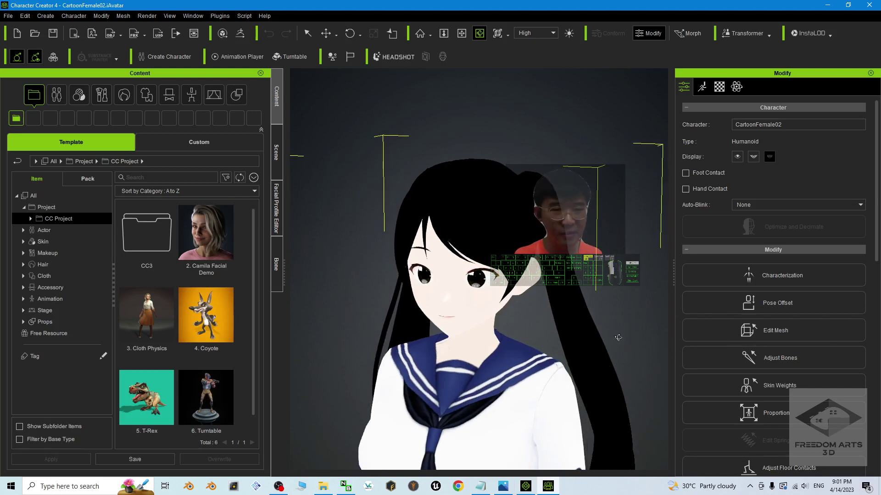
scroll(536, 344, "up", 5)
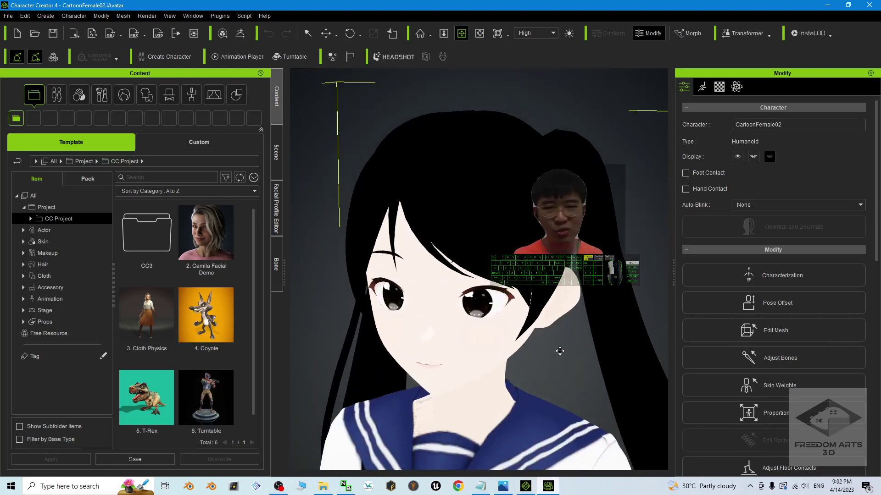
scroll(550, 349, "down", 3)
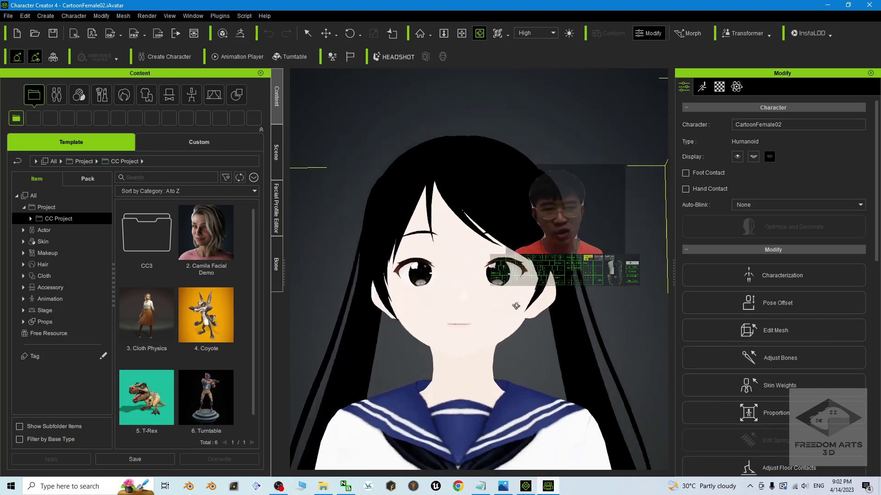
scroll(509, 342, "up", 4)
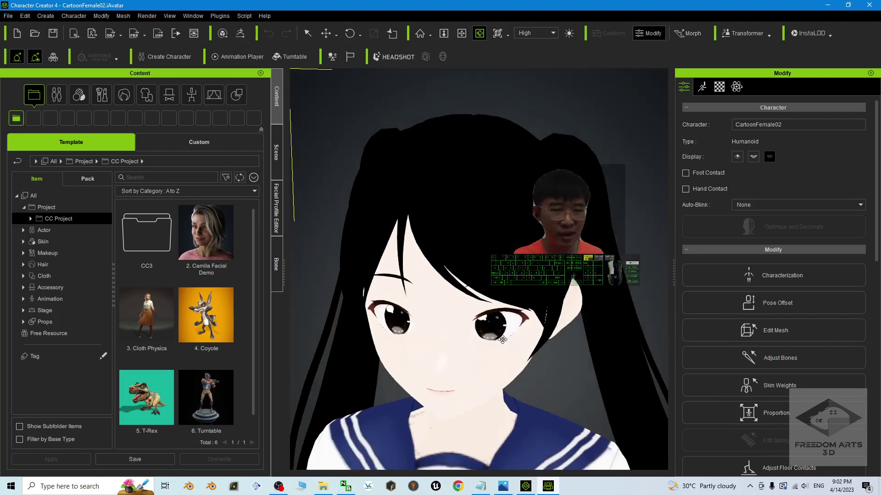
left_click_drag(502, 340, 394, 341)
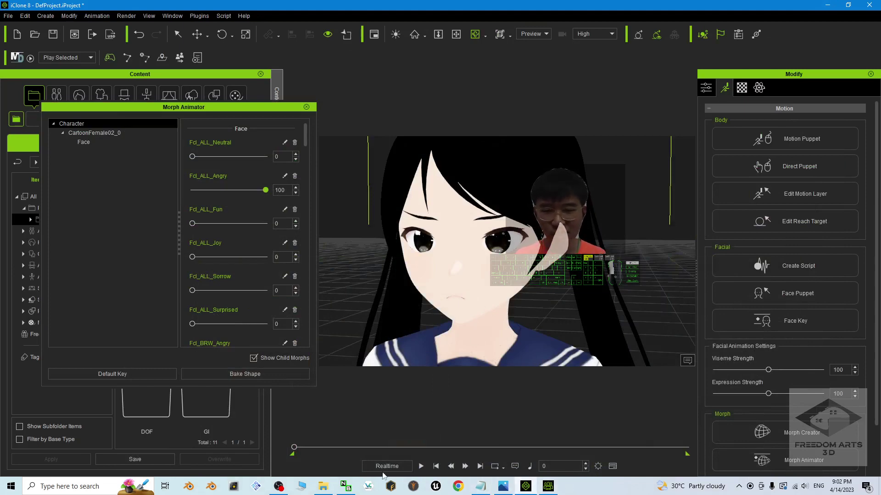
left_click(503, 486)
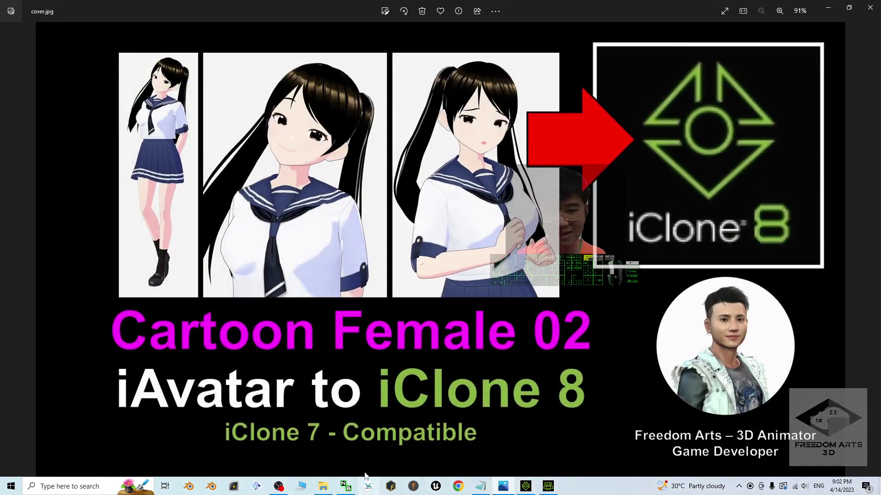